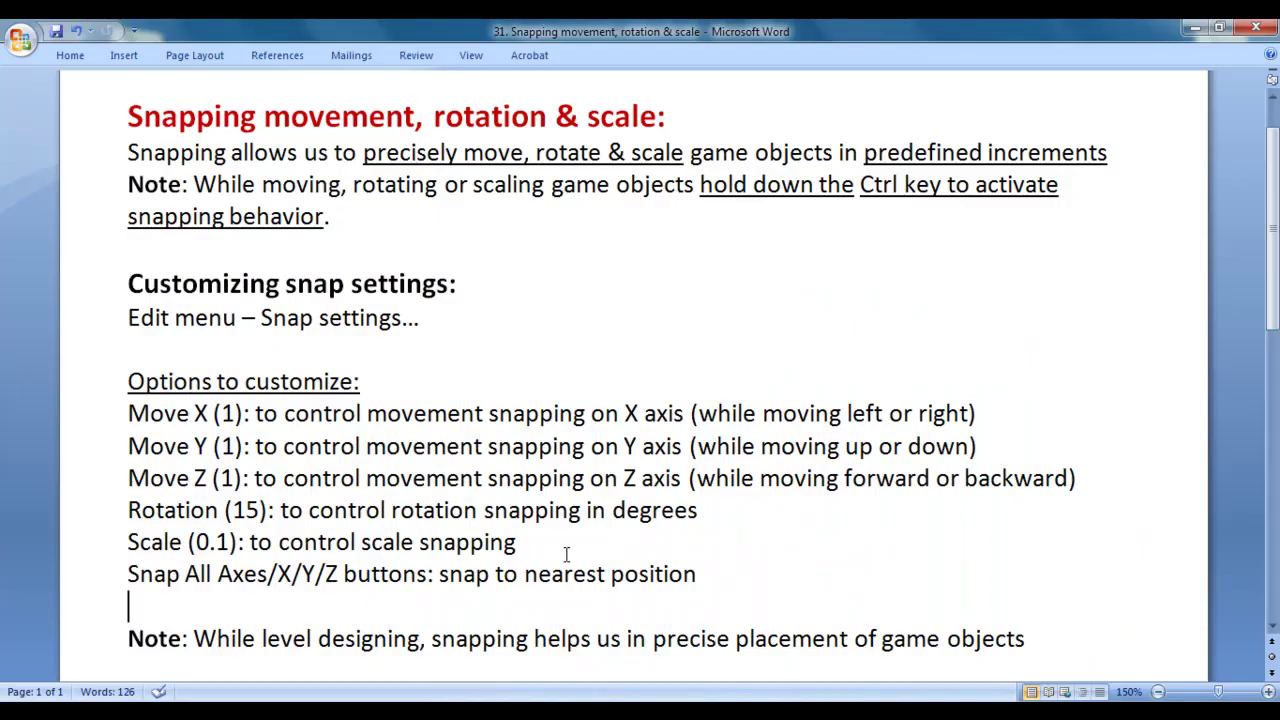
Step: Highlight the start of the '31. Snapping movement, rotation & scale' title in the Word notes
{"action": "left_click_drag", "start_coordinate": [127, 116], "coordinate": [207, 133]}
{"action": "left_click", "coordinate": [294, 118]}
{"action": "double_click", "coordinate": [300, 120]}
{"action": "left_click", "coordinate": [437, 118]}
{"action": "double_click", "coordinate": [440, 118]}
{"action": "double_click", "coordinate": [640, 118]}
{"action": "left_click", "coordinate": [680, 282]}
{"action": "left_click_drag", "start_coordinate": [127, 152], "coordinate": [460, 157]}
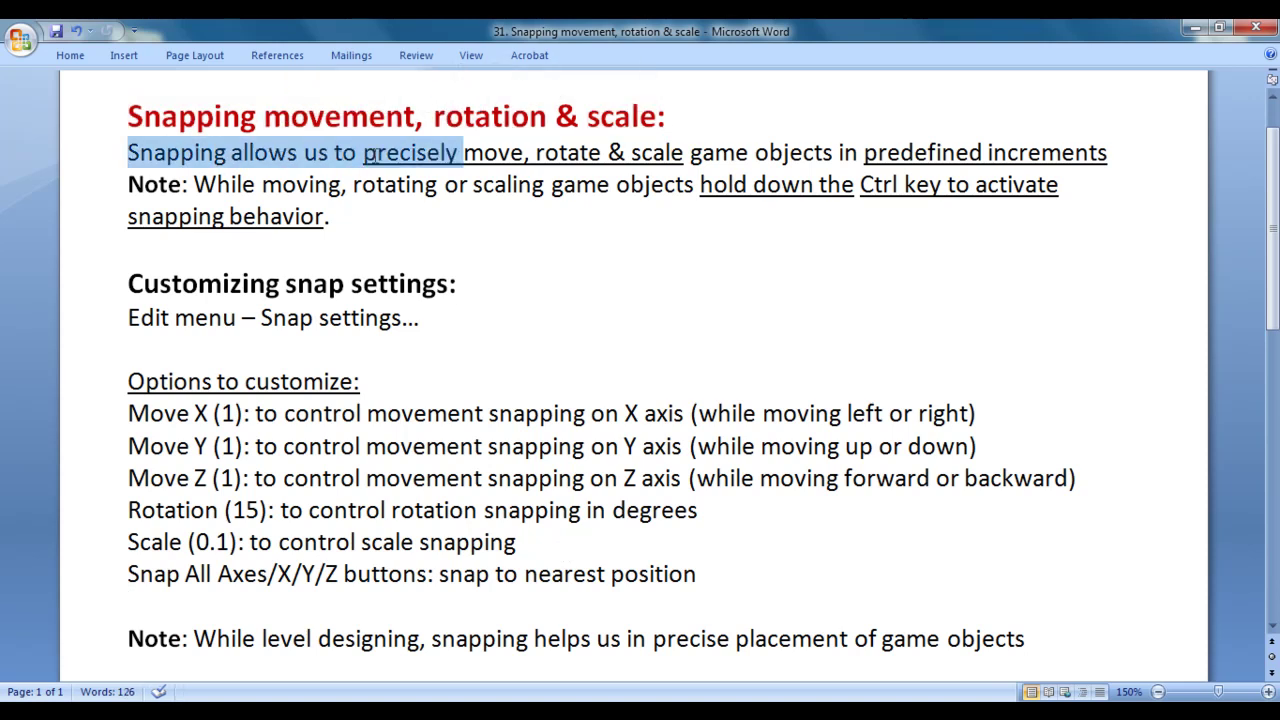
{"action": "left_click", "coordinate": [511, 152]}
{"action": "double_click", "coordinate": [567, 152]}
{"action": "double_click", "coordinate": [648, 152]}
{"action": "left_click", "coordinate": [779, 250]}
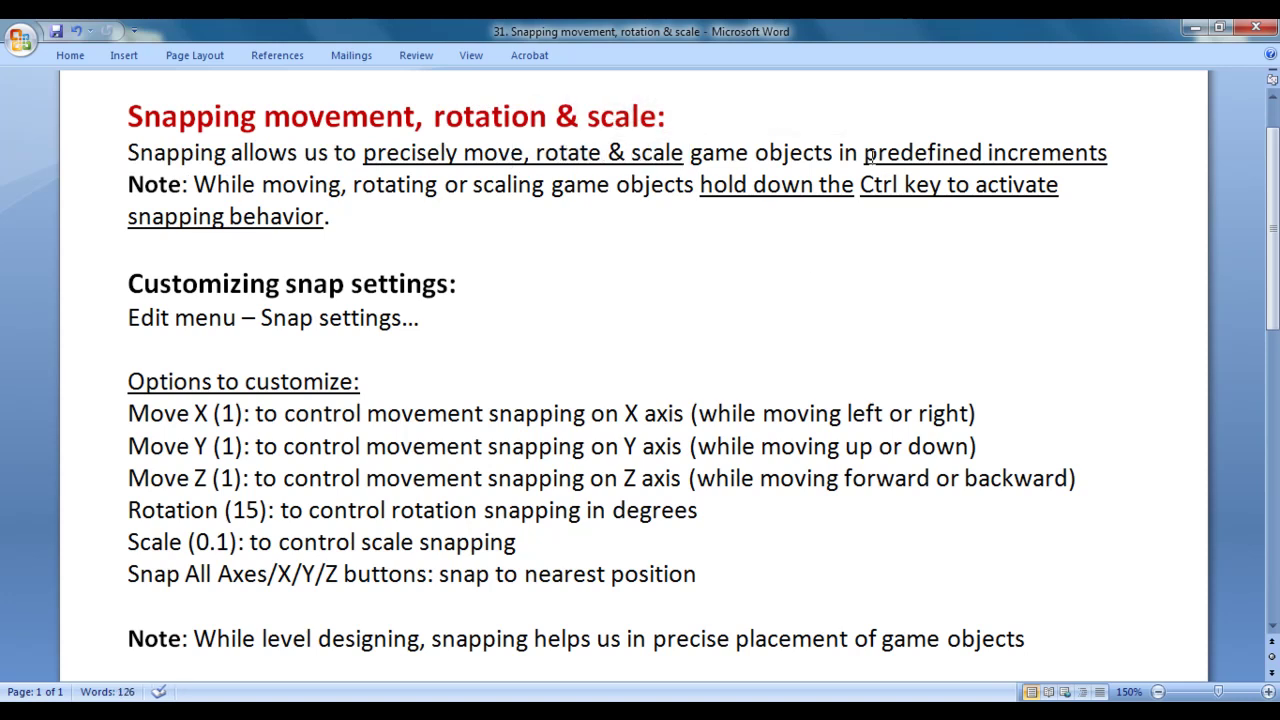
{"action": "left_click_drag", "start_coordinate": [864, 152], "coordinate": [1084, 140]}
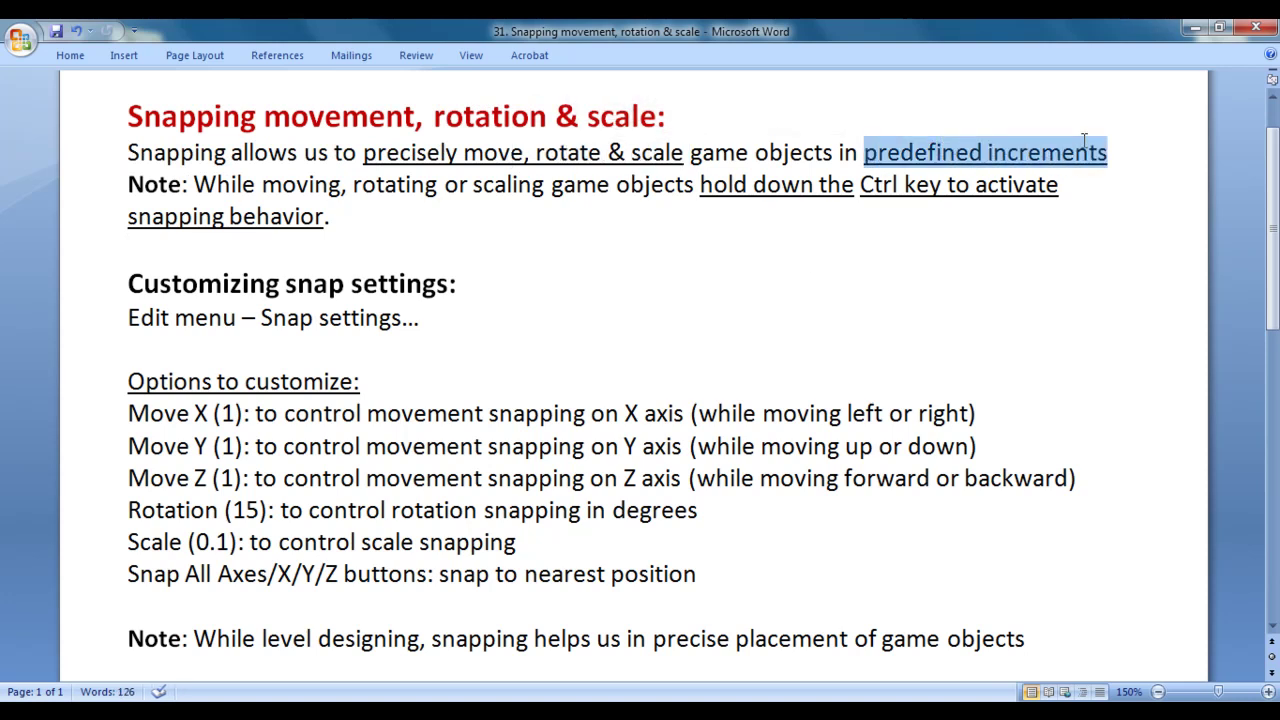
{"action": "left_click", "coordinate": [852, 269]}
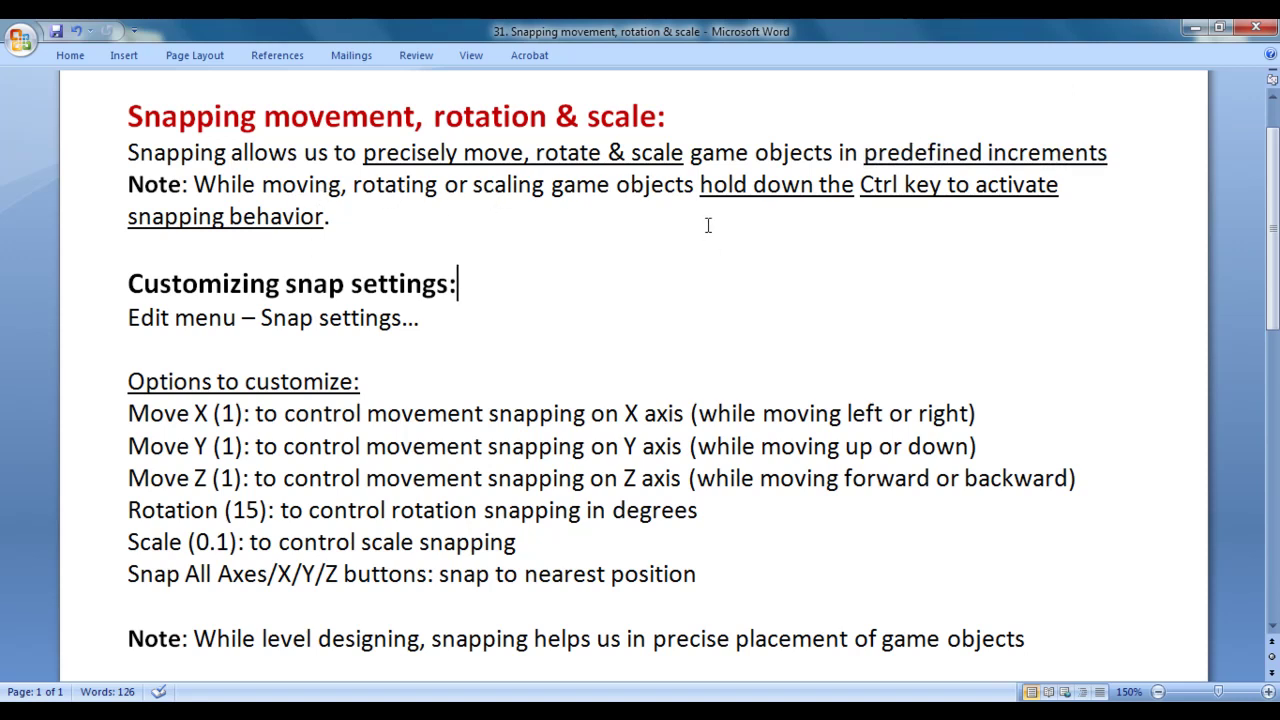
{"action": "left_click_drag", "start_coordinate": [702, 186], "coordinate": [940, 206]}
{"action": "left_click", "coordinate": [792, 267]}
{"action": "left_click_drag", "start_coordinate": [860, 186], "coordinate": [945, 184]}
{"action": "left_click", "coordinate": [636, 274]}
{"action": "left_click_drag", "start_coordinate": [127, 283], "coordinate": [529, 306]}
{"action": "left_click", "coordinate": [529, 306]}
{"action": "left_click_drag", "start_coordinate": [127, 317], "coordinate": [402, 318]}
{"action": "left_click", "coordinate": [320, 351]}
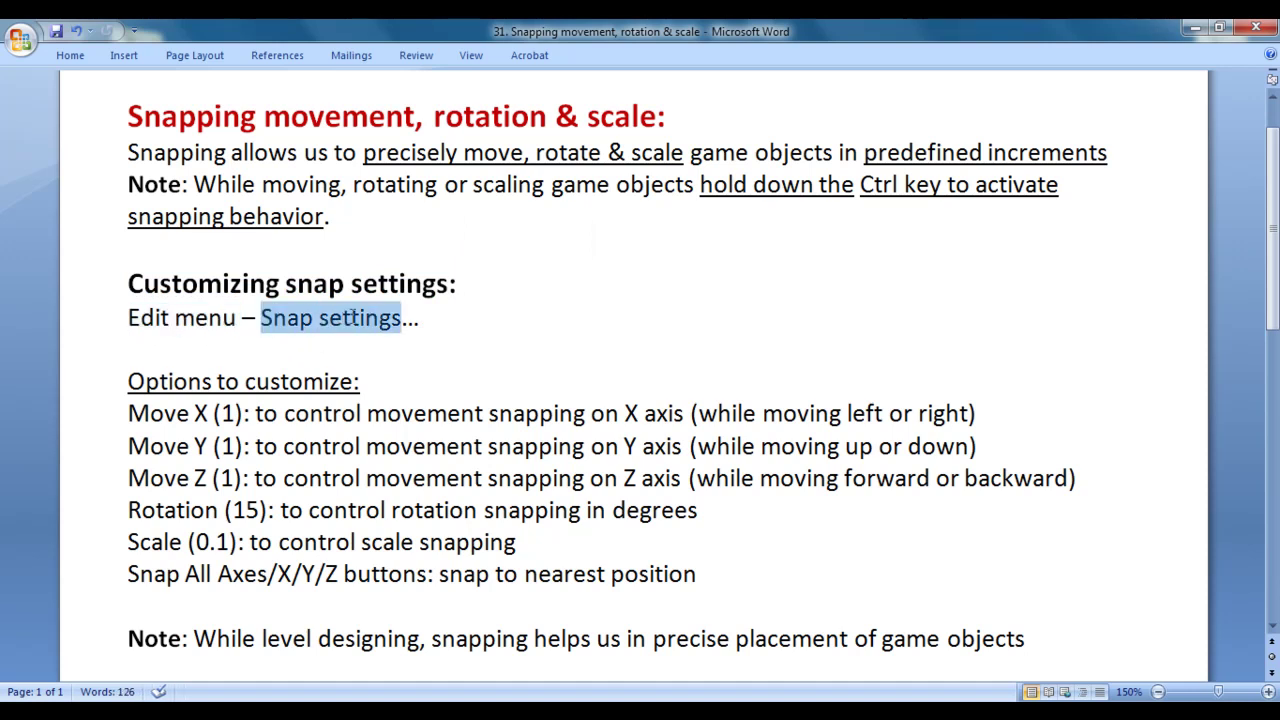
{"action": "left_click", "coordinate": [483, 337]}
{"action": "left_click_drag", "start_coordinate": [128, 381], "coordinate": [420, 363]}
{"action": "left_click", "coordinate": [443, 363]}
{"action": "left_click_drag", "start_coordinate": [212, 413], "coordinate": [127, 413]}
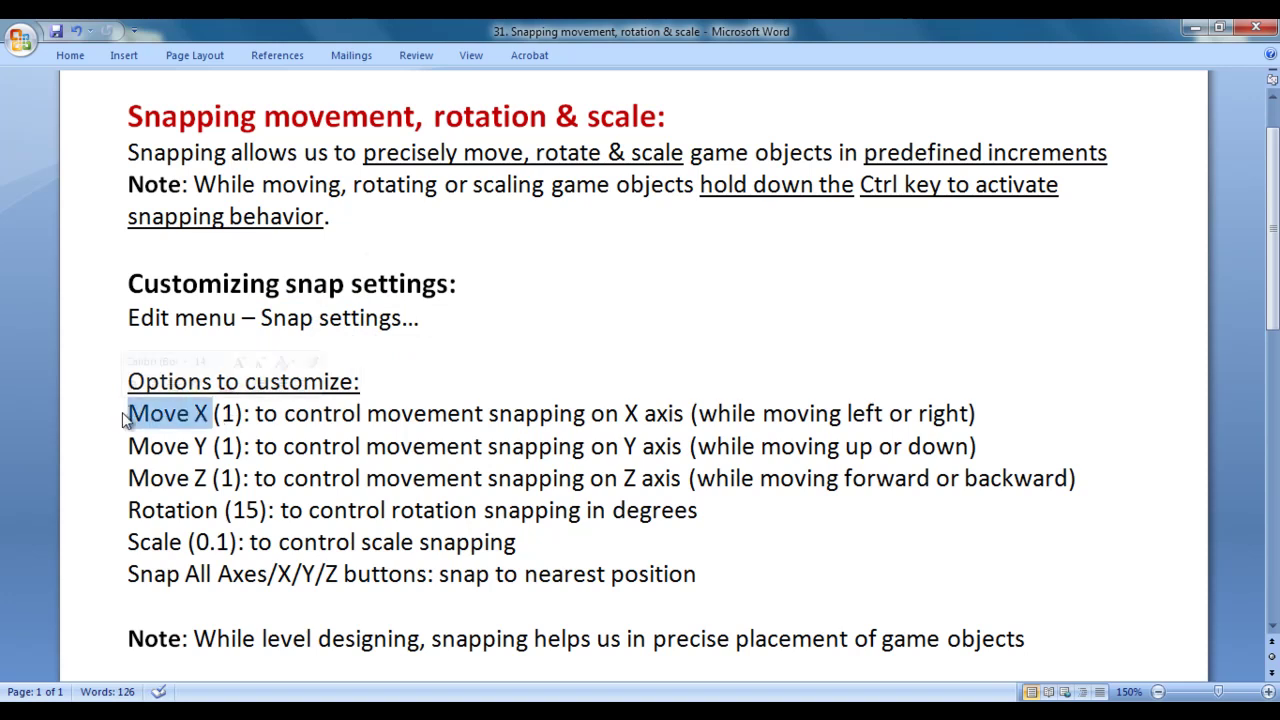
{"action": "left_click_drag", "start_coordinate": [212, 446], "coordinate": [127, 446]}
{"action": "left_click_drag", "start_coordinate": [209, 478], "coordinate": [80, 481]}
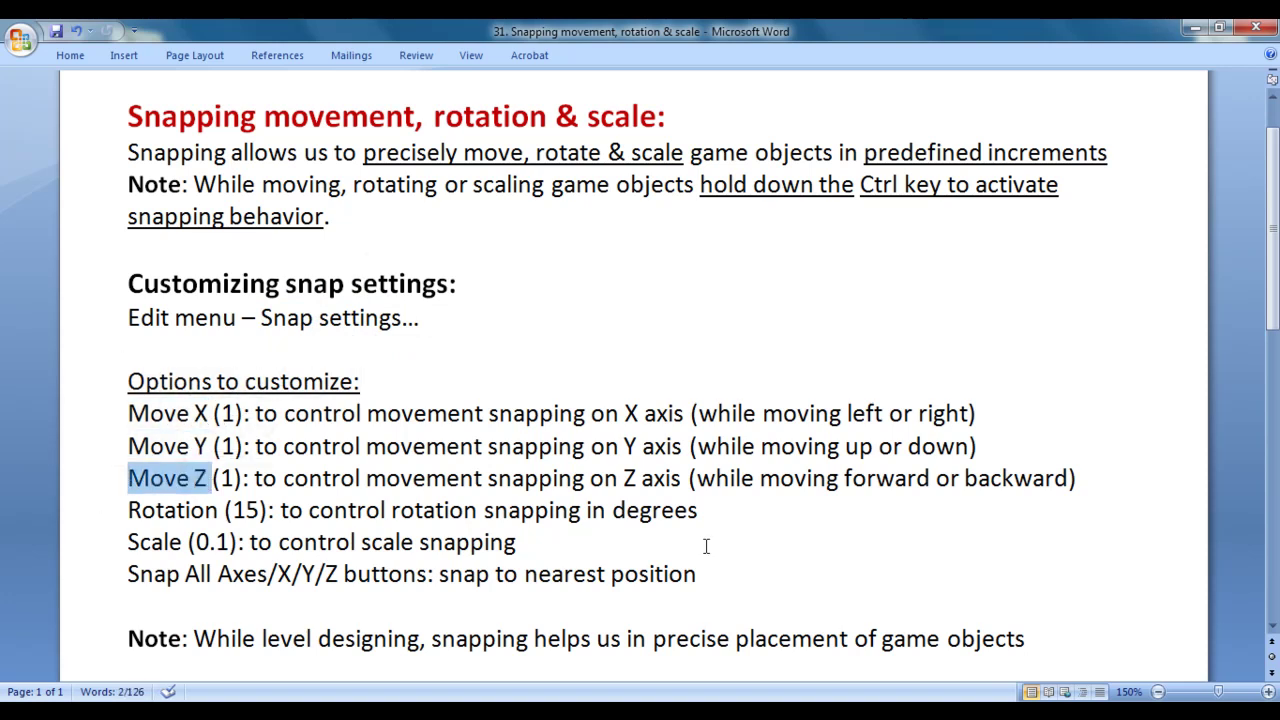
{"action": "left_click_drag", "start_coordinate": [368, 413], "coordinate": [637, 478]}
{"action": "left_click", "coordinate": [757, 522]}
{"action": "left_click_drag", "start_coordinate": [128, 510], "coordinate": [220, 510]}
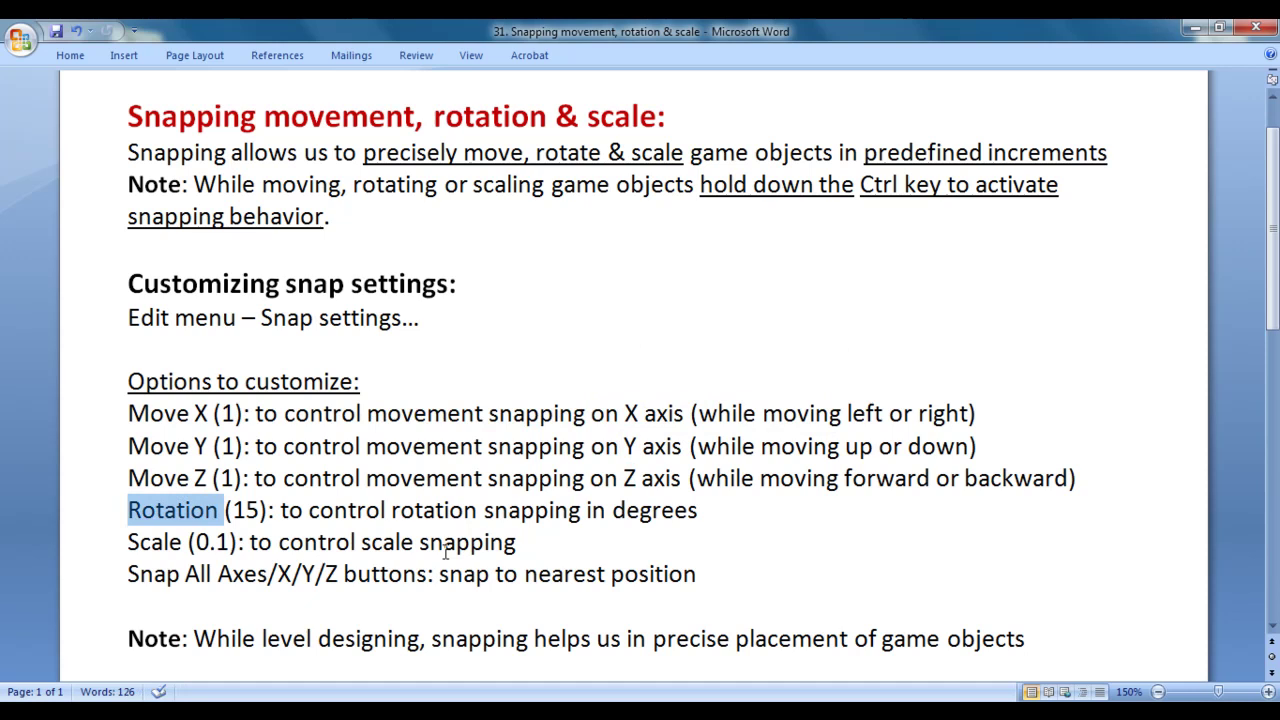
{"action": "left_click_drag", "start_coordinate": [394, 510], "coordinate": [681, 523]}
{"action": "left_click", "coordinate": [517, 542]}
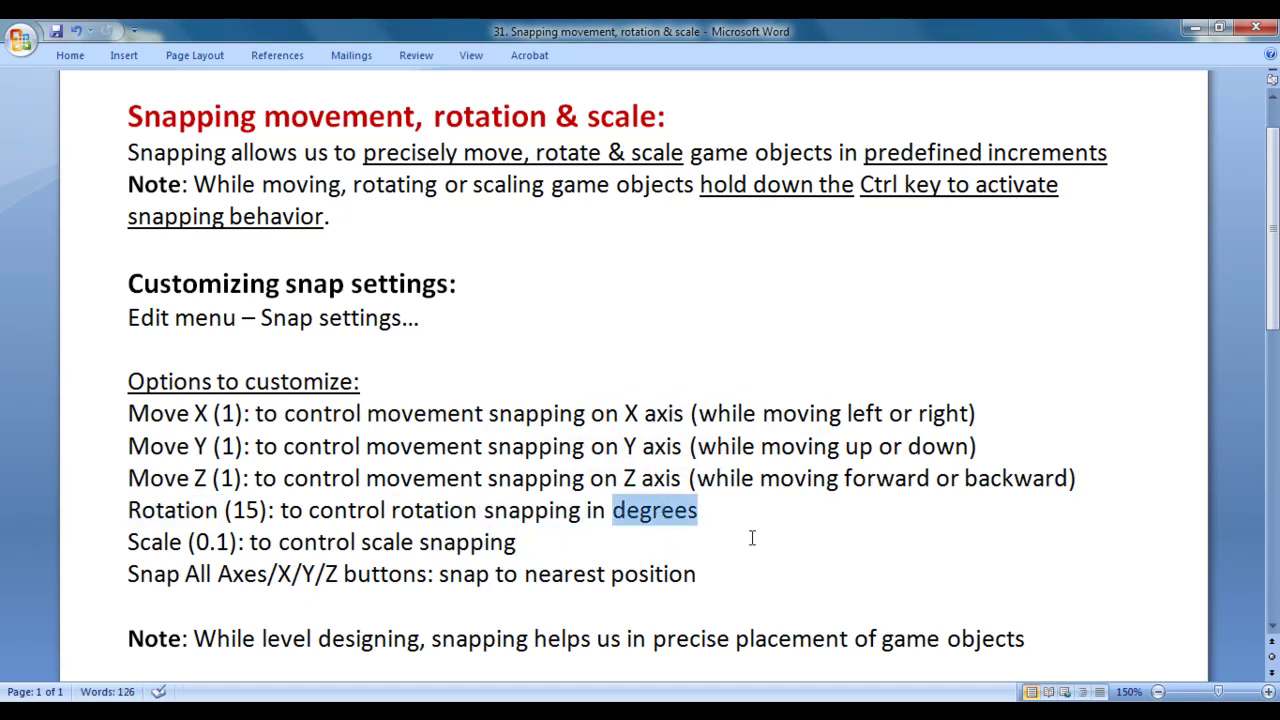
{"action": "left_click_drag", "start_coordinate": [128, 542], "coordinate": [182, 542]}
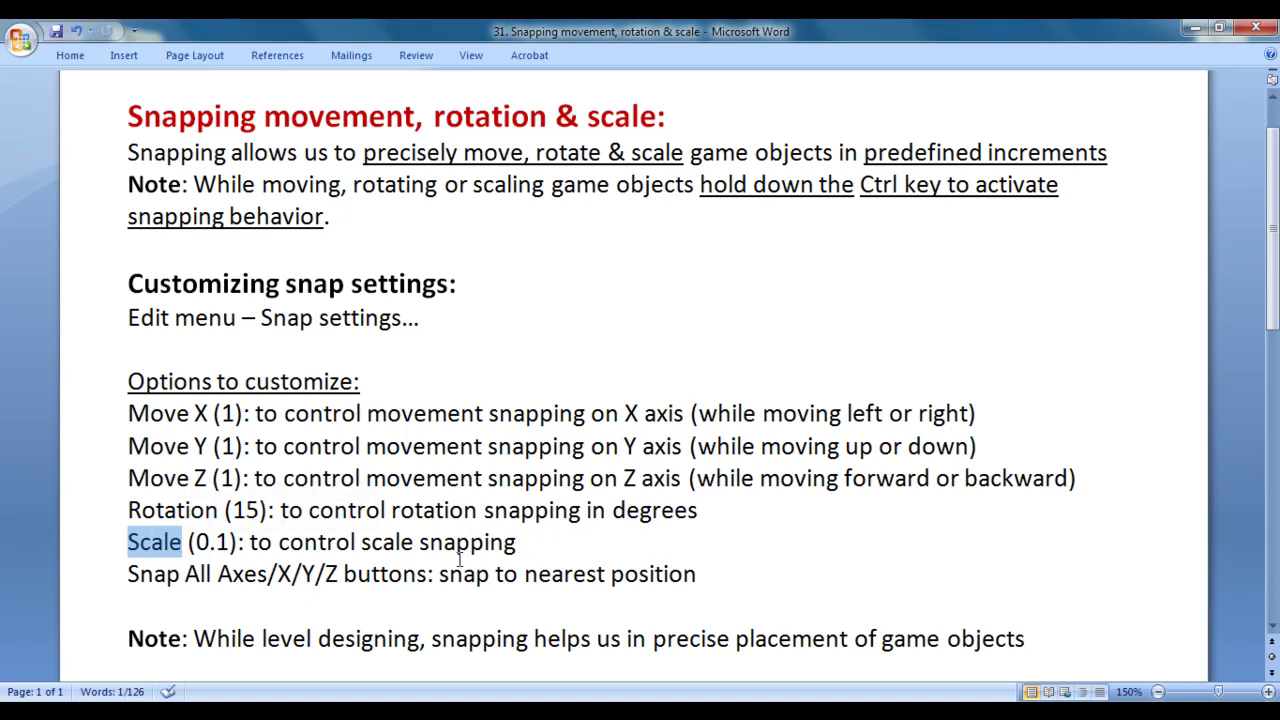
{"action": "left_click_drag", "start_coordinate": [362, 542], "coordinate": [516, 542]}
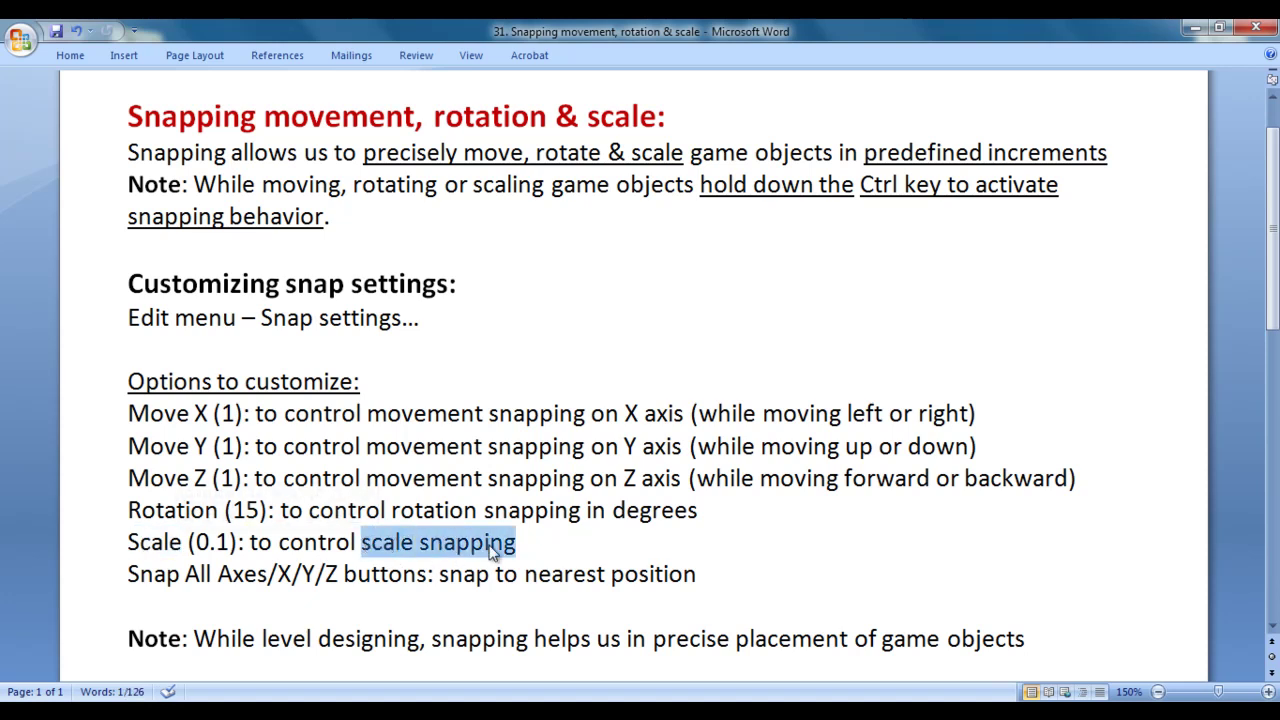
{"action": "left_click", "coordinate": [504, 542]}
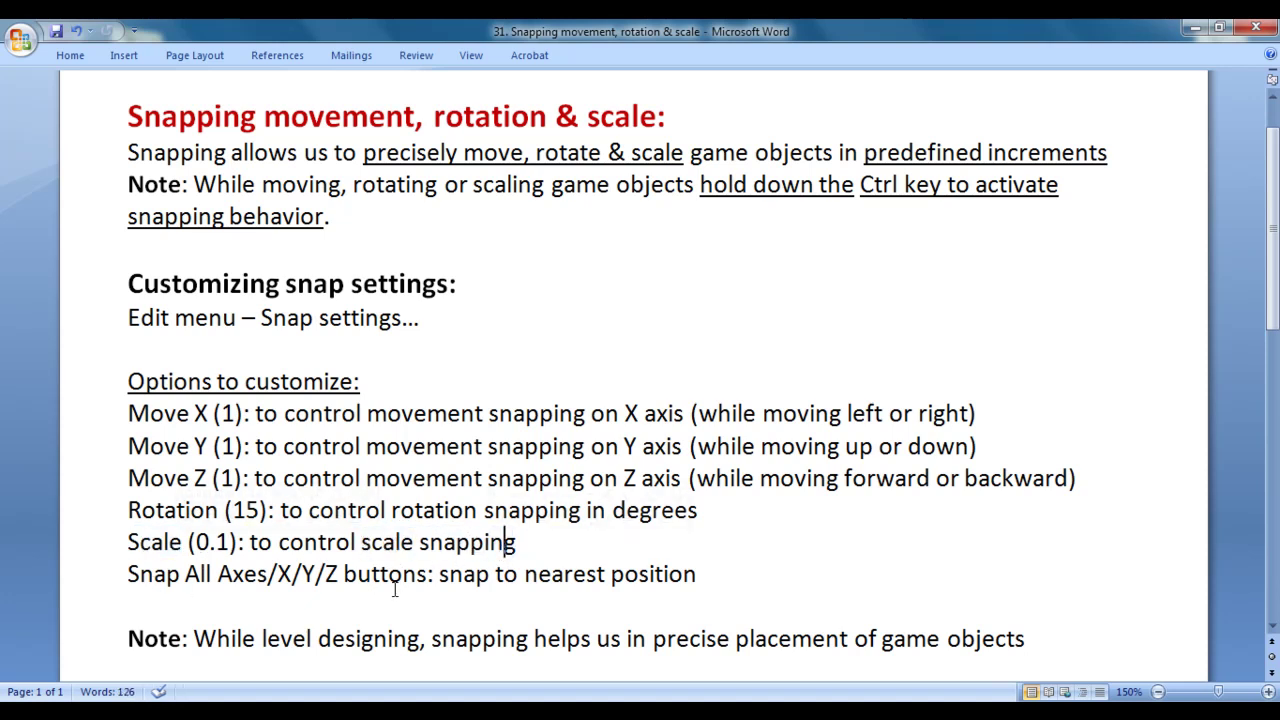
{"action": "double_click", "coordinate": [566, 574]}
{"action": "left_click", "coordinate": [761, 579]}
{"action": "key", "text": "alt+Tab"}
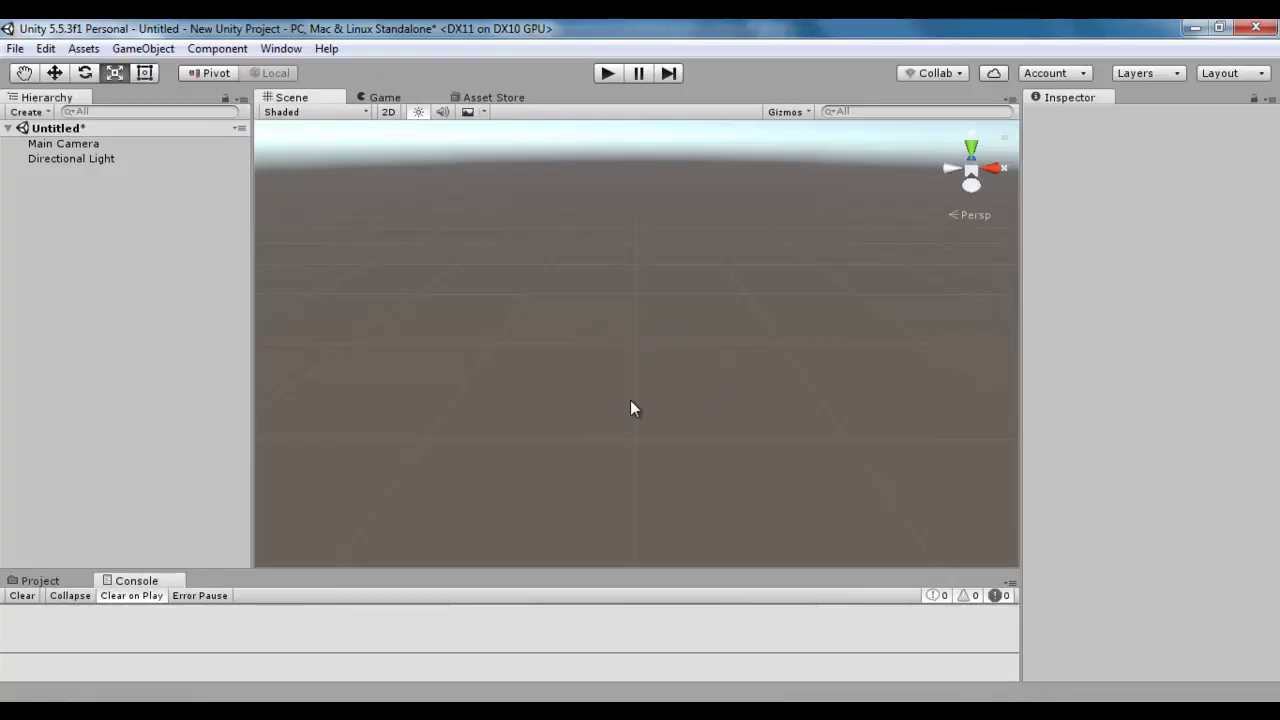
Step: Add a Cube to the scene from GameObject > 3D Object
{"action": "left_click", "coordinate": [158, 48]}
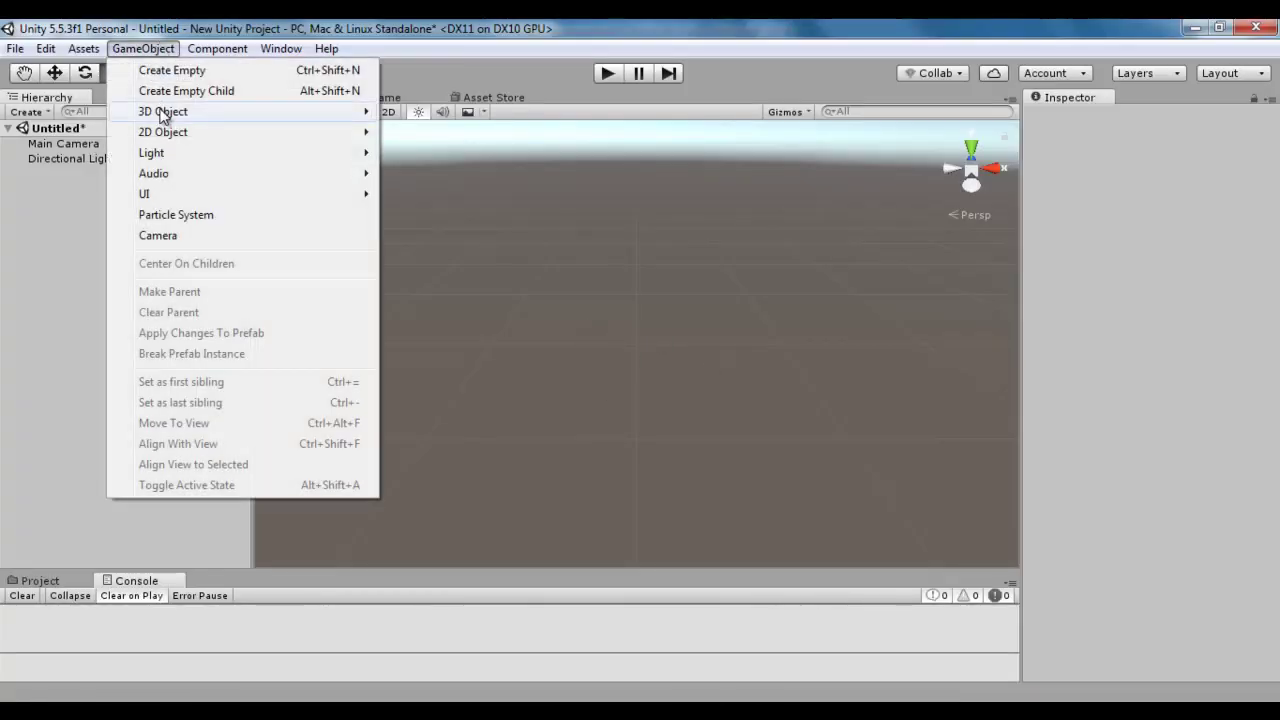
{"action": "mouse_move", "coordinate": [246, 119]}
{"action": "left_click", "coordinate": [463, 120]}
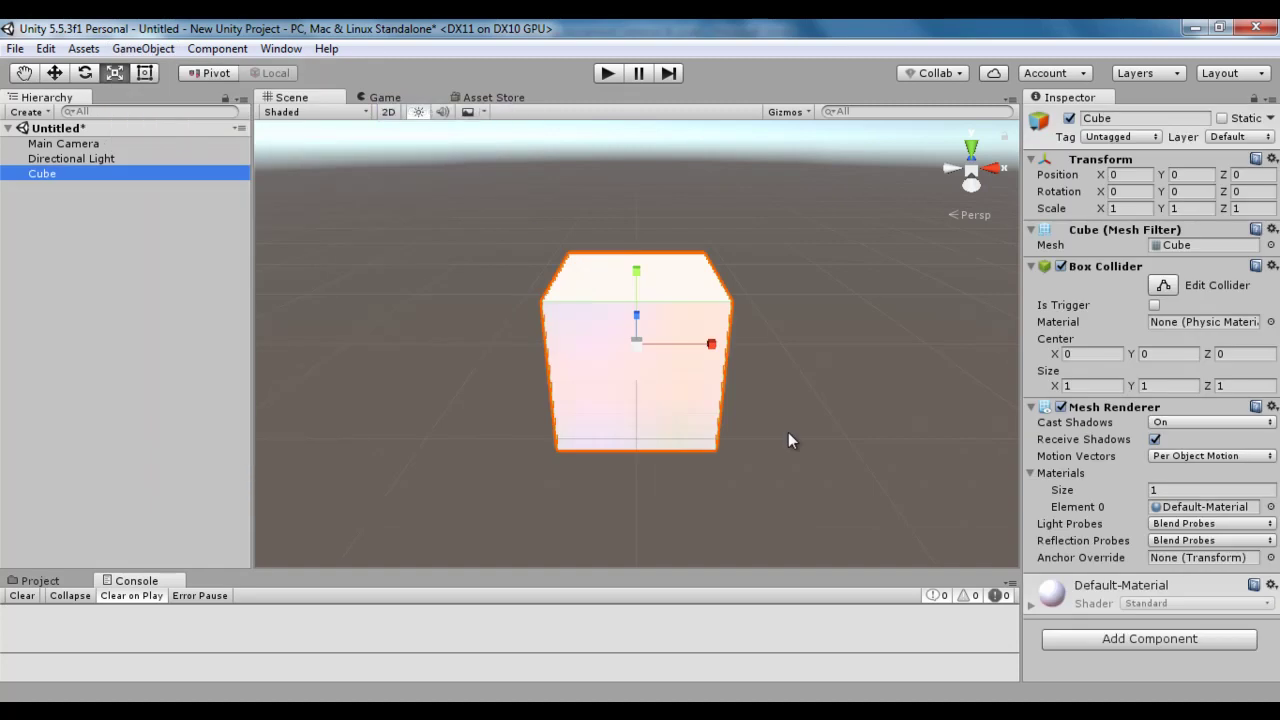
Step: Check the cube's Position X, Y and Z read 0, then switch to the Top view
{"action": "left_click", "coordinate": [1128, 174]}
{"action": "left_click", "coordinate": [1200, 174]}
{"action": "left_click", "coordinate": [1237, 174]}
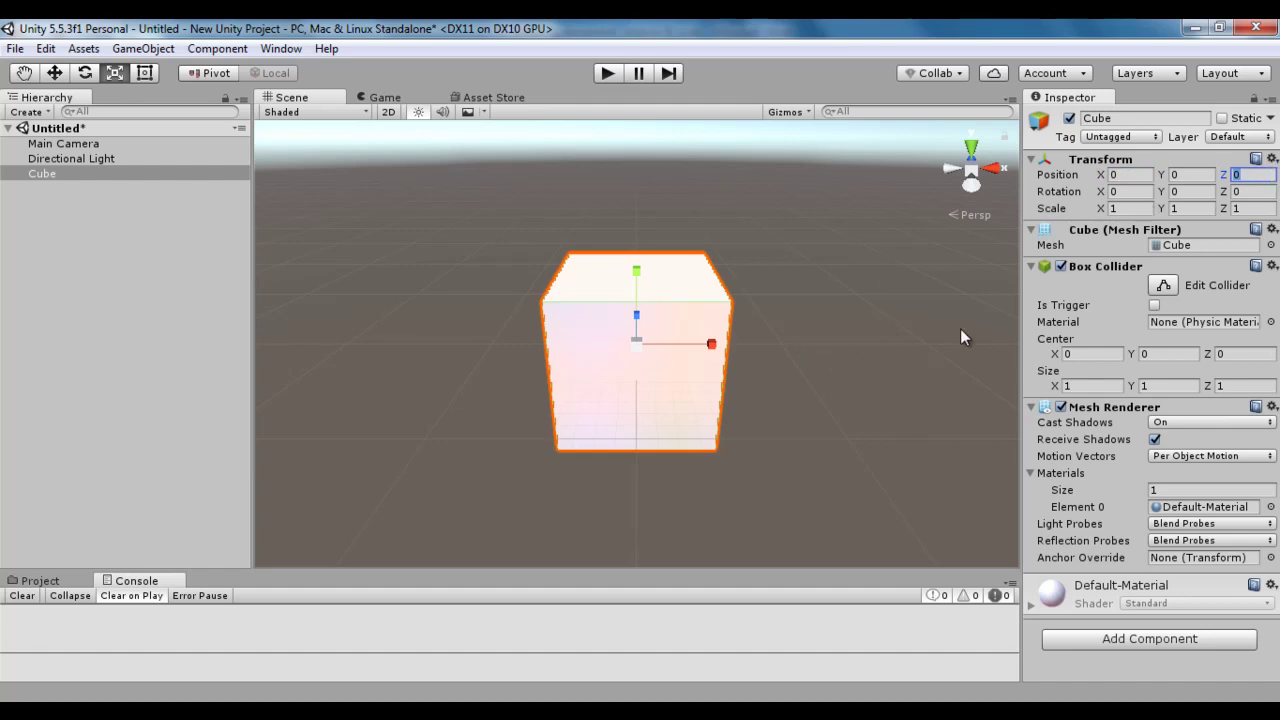
{"action": "left_click", "coordinate": [971, 150]}
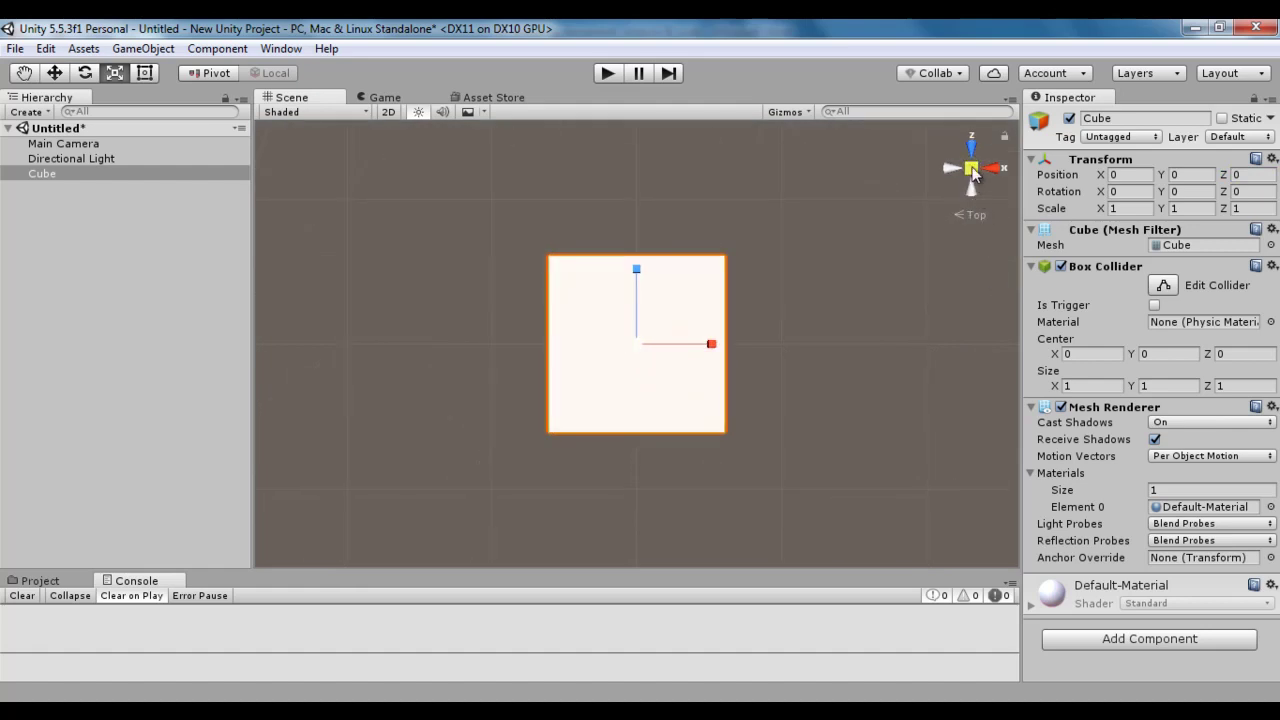
Step: Make the top view orthographic and drag the cube freely along X to about -0.006
{"action": "left_click", "coordinate": [972, 170]}
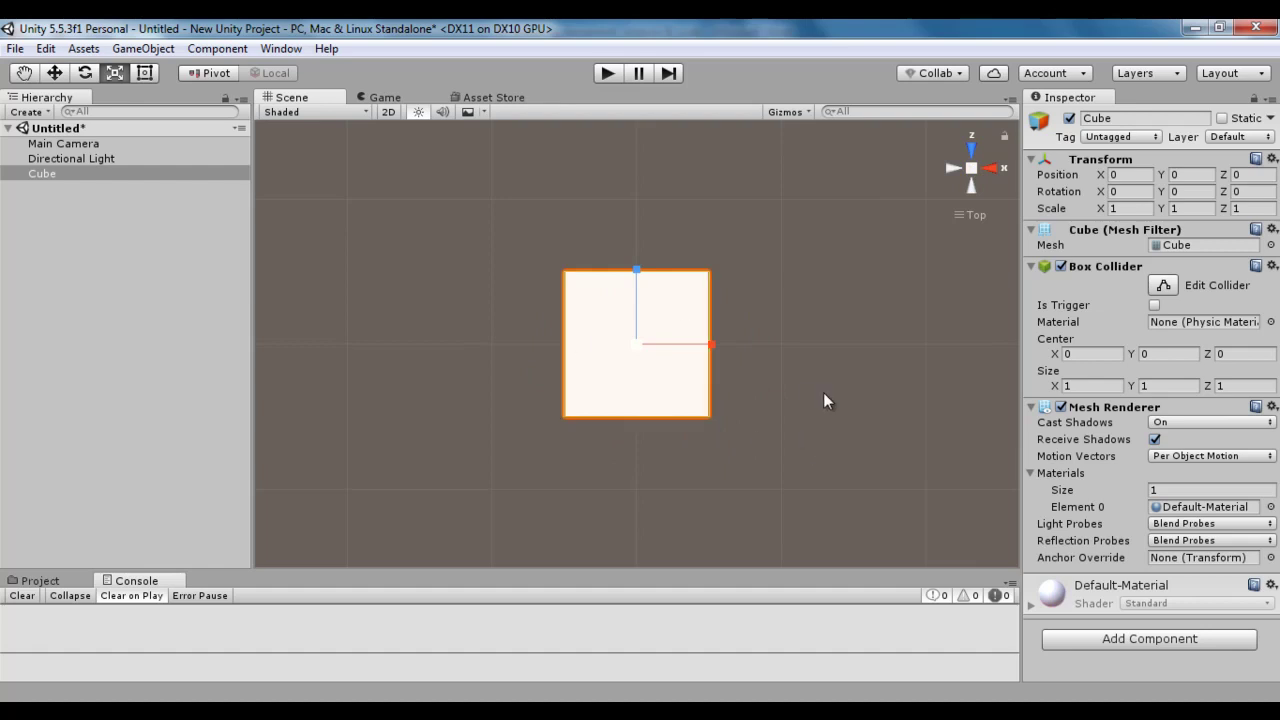
{"action": "left_click", "coordinate": [57, 75]}
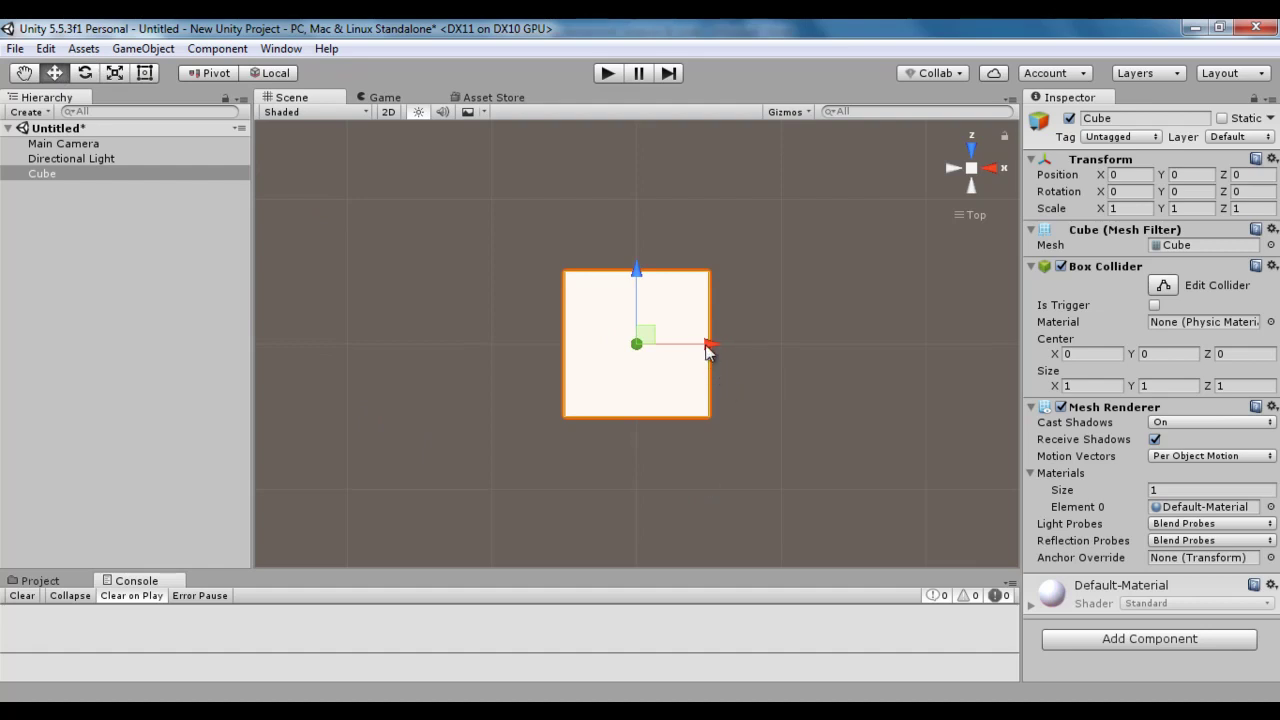
{"action": "left_click_drag", "start_coordinate": [706, 343], "coordinate": [710, 371]}
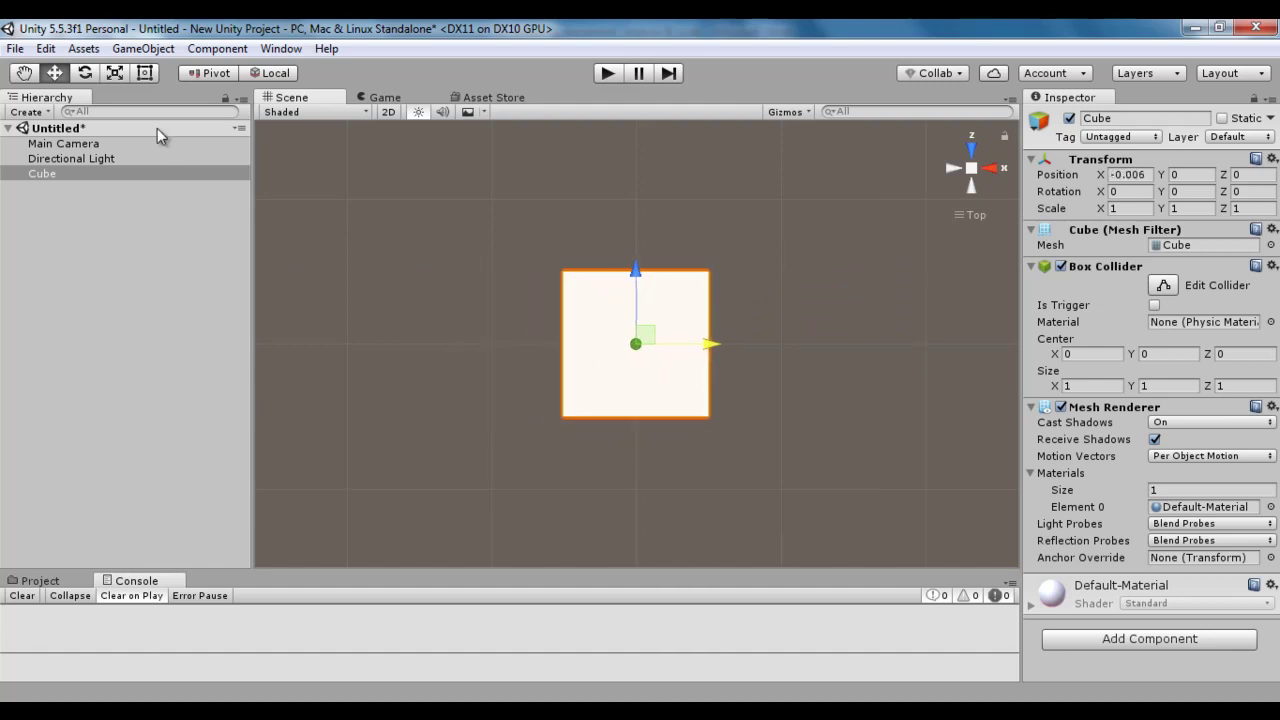
Step: Try rotating the cube around Y, then reset Rotation Y and Position X to 0
{"action": "left_click", "coordinate": [86, 74]}
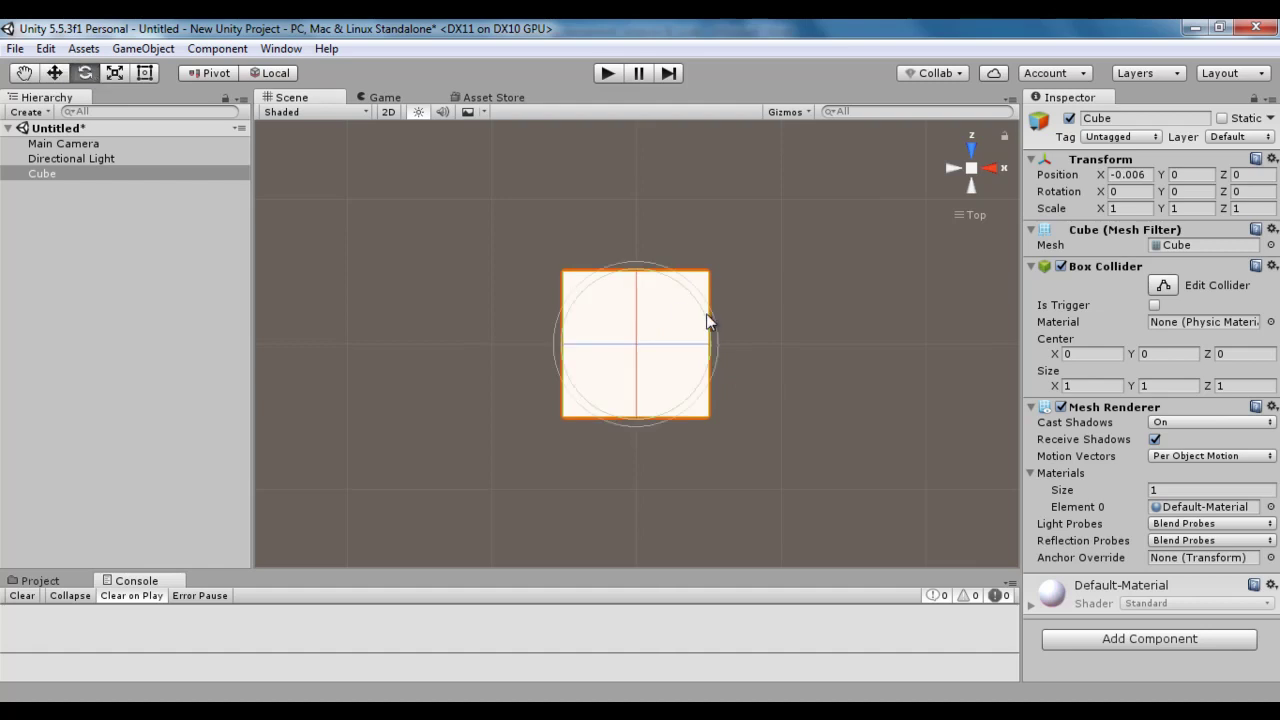
{"action": "left_click_drag", "start_coordinate": [703, 316], "coordinate": [666, 280]}
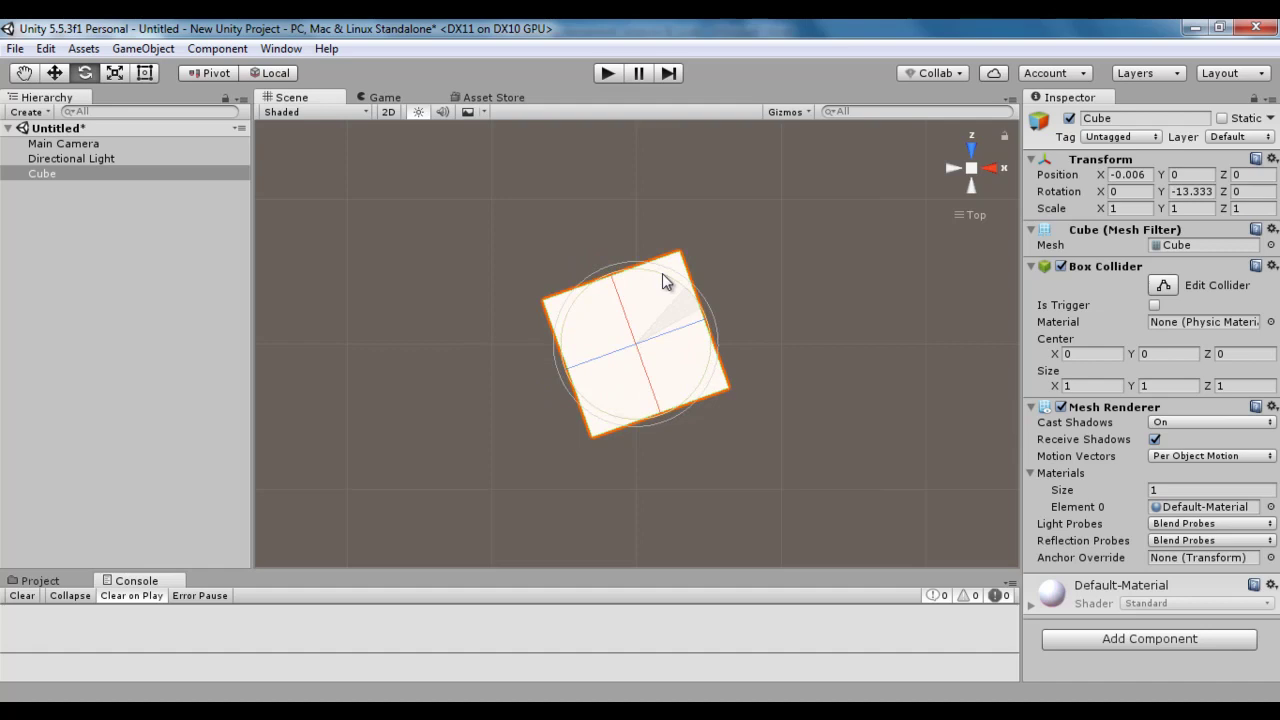
{"action": "left_click", "coordinate": [1190, 193]}
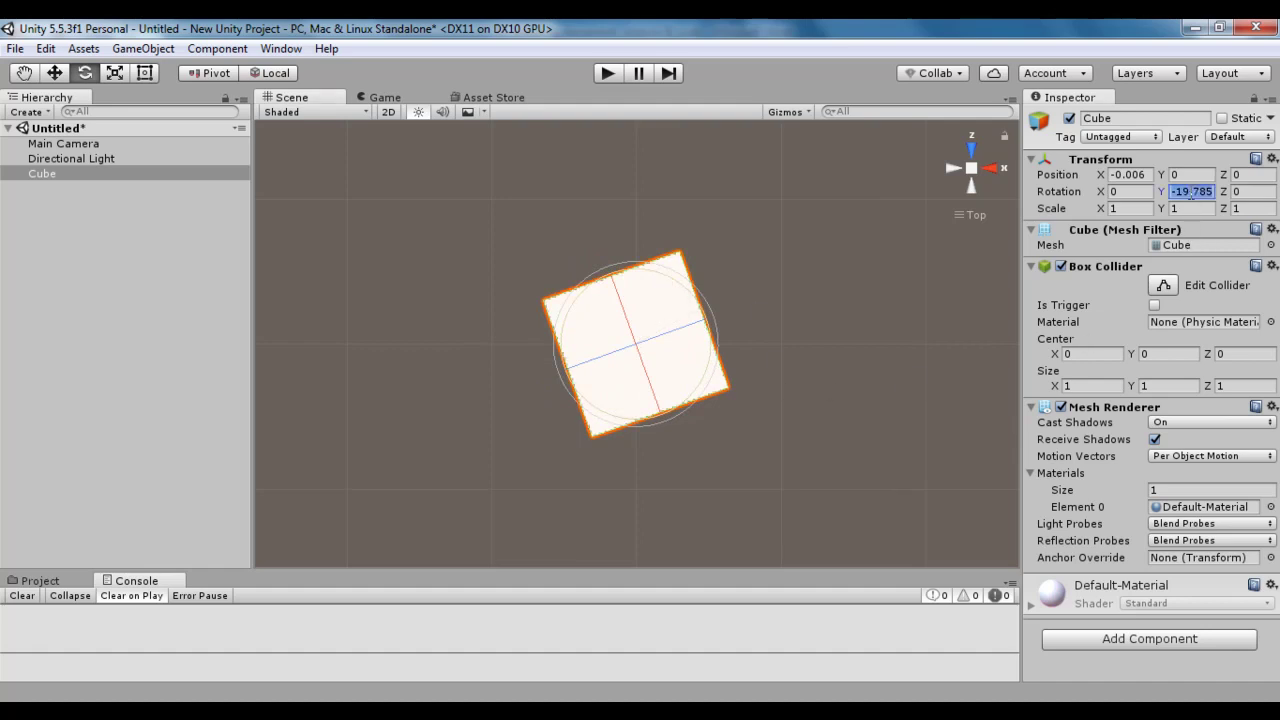
{"action": "type", "text": "0"}
{"action": "left_click", "coordinate": [1127, 176]}
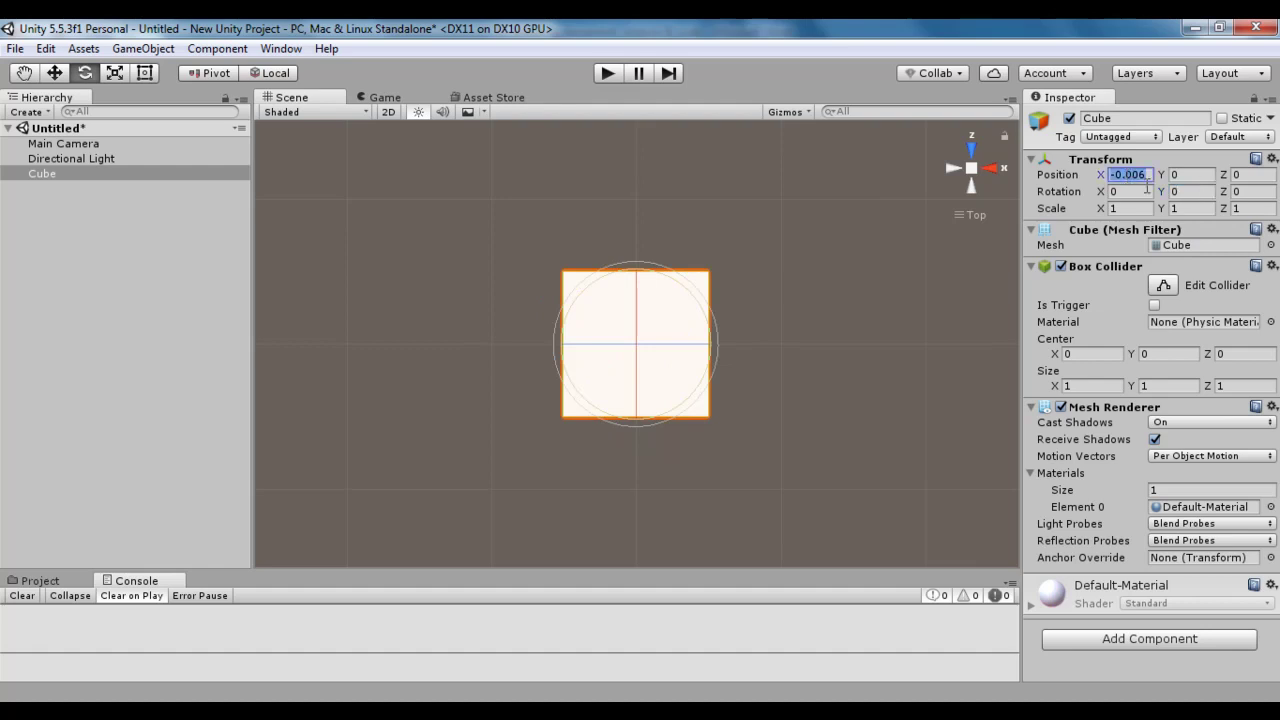
{"action": "type", "text": "0"}
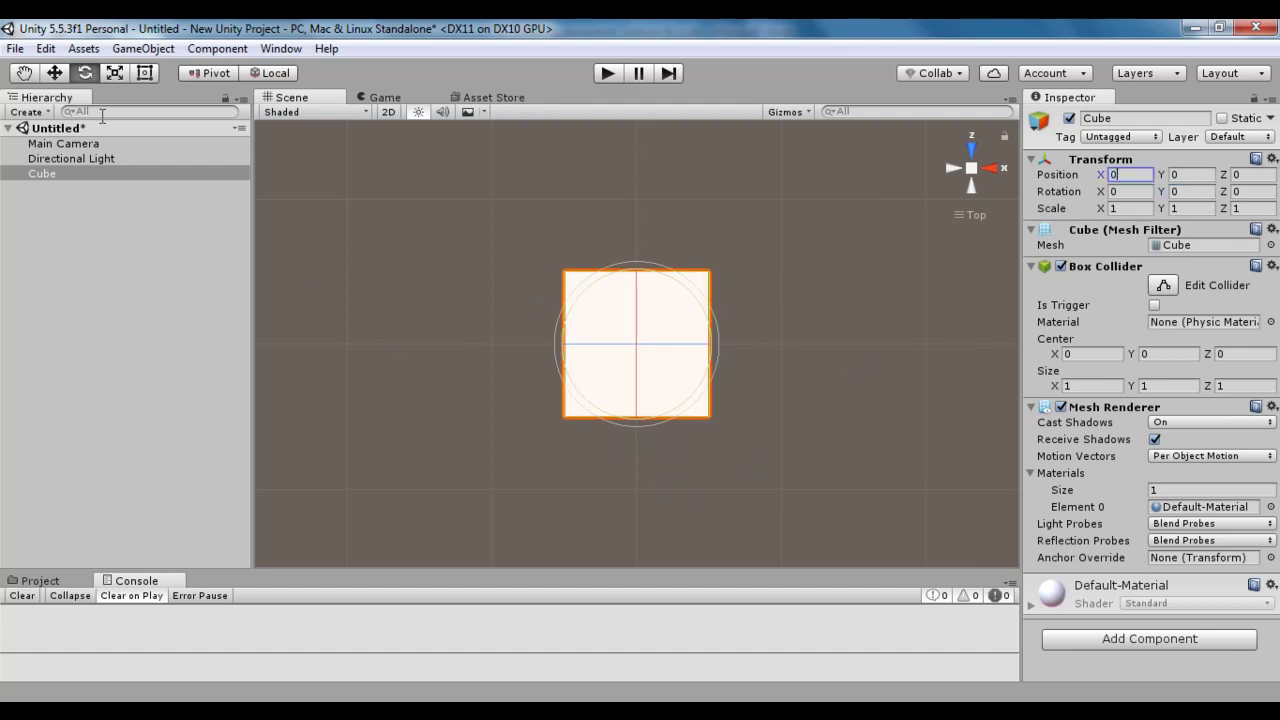
{"action": "left_click", "coordinate": [46, 48]}
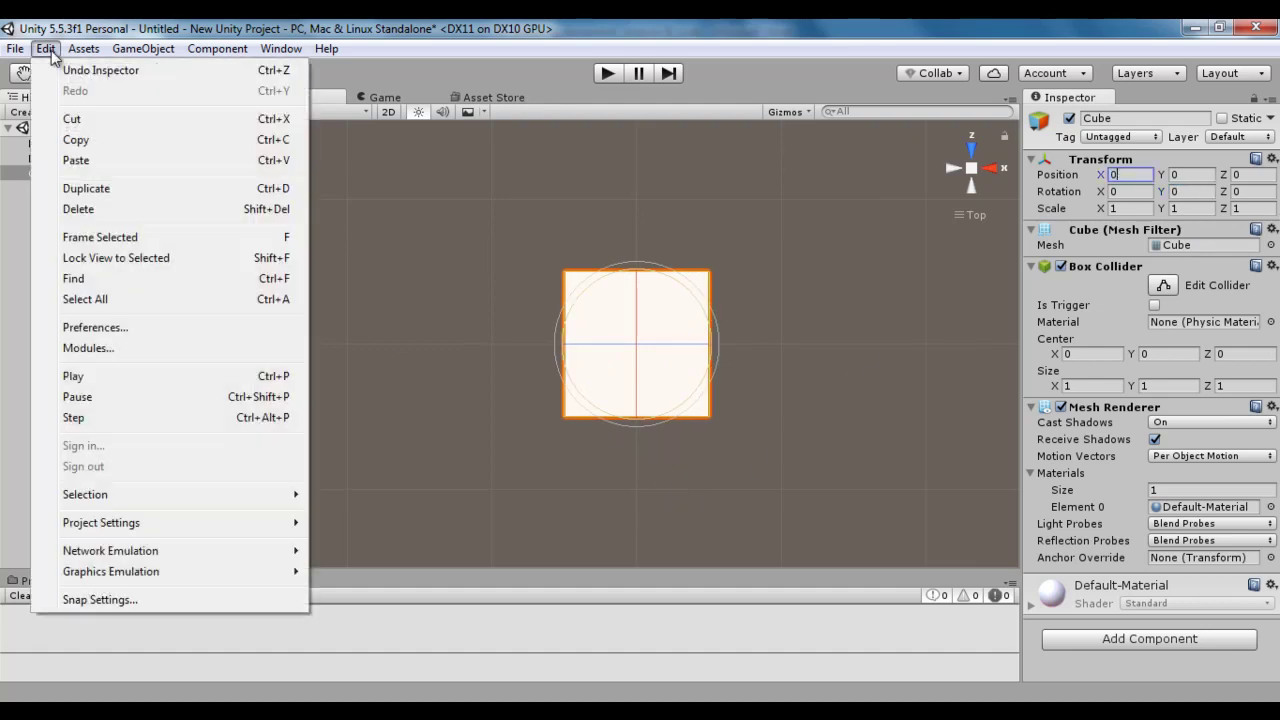
Step: Open Edit > Snap Settings, showing Move 1, Scale 0.1 and Rotation 15, and select the Move tool
{"action": "left_click", "coordinate": [100, 600]}
{"action": "left_click", "coordinate": [207, 238]}
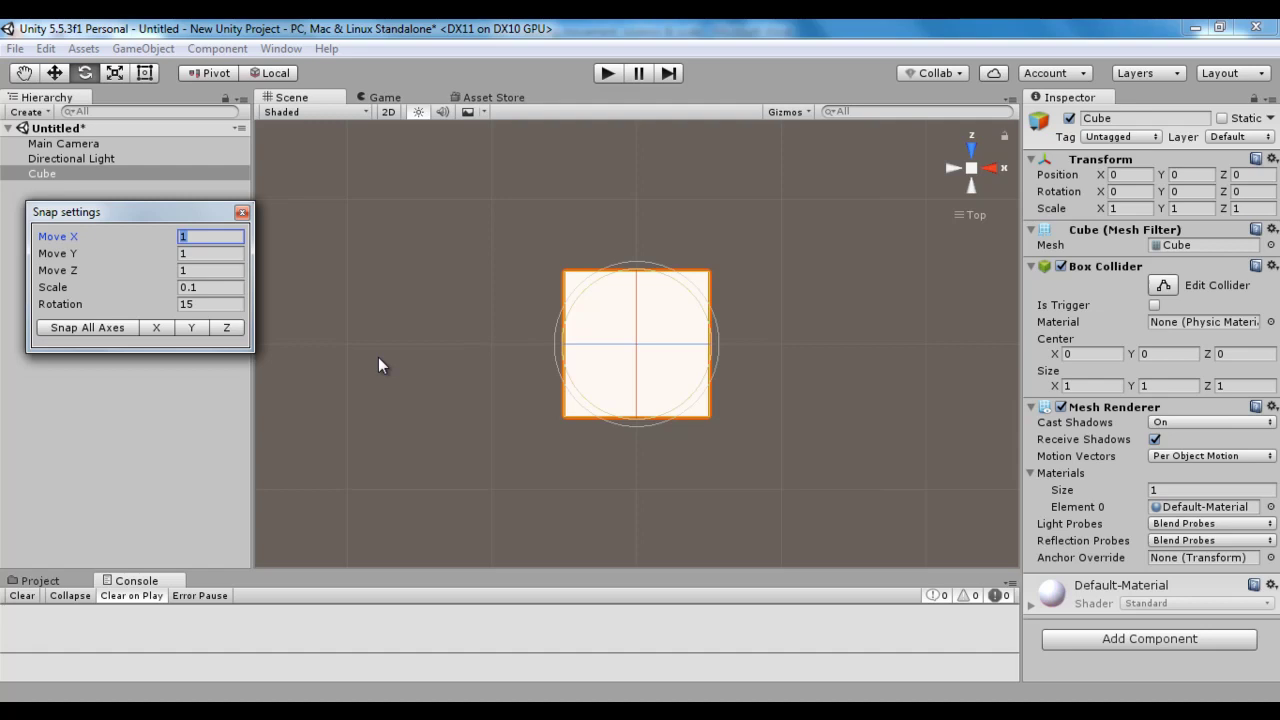
{"action": "left_click", "coordinate": [55, 73]}
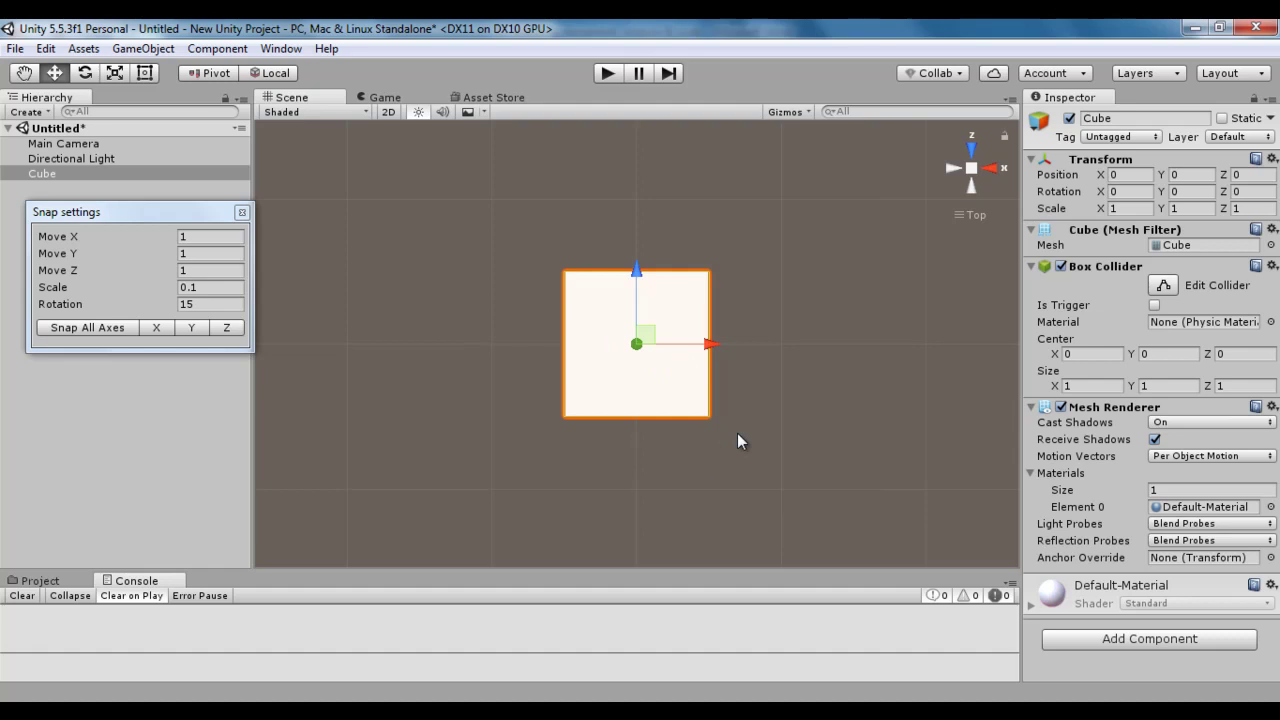
Step: Ctrl-drag the cube right in whole-unit snaps, first to X 1 and then to X 2
{"action": "left_click_drag", "start_coordinate": [707, 343], "coordinate": [808, 353], "text": "ctrl"}
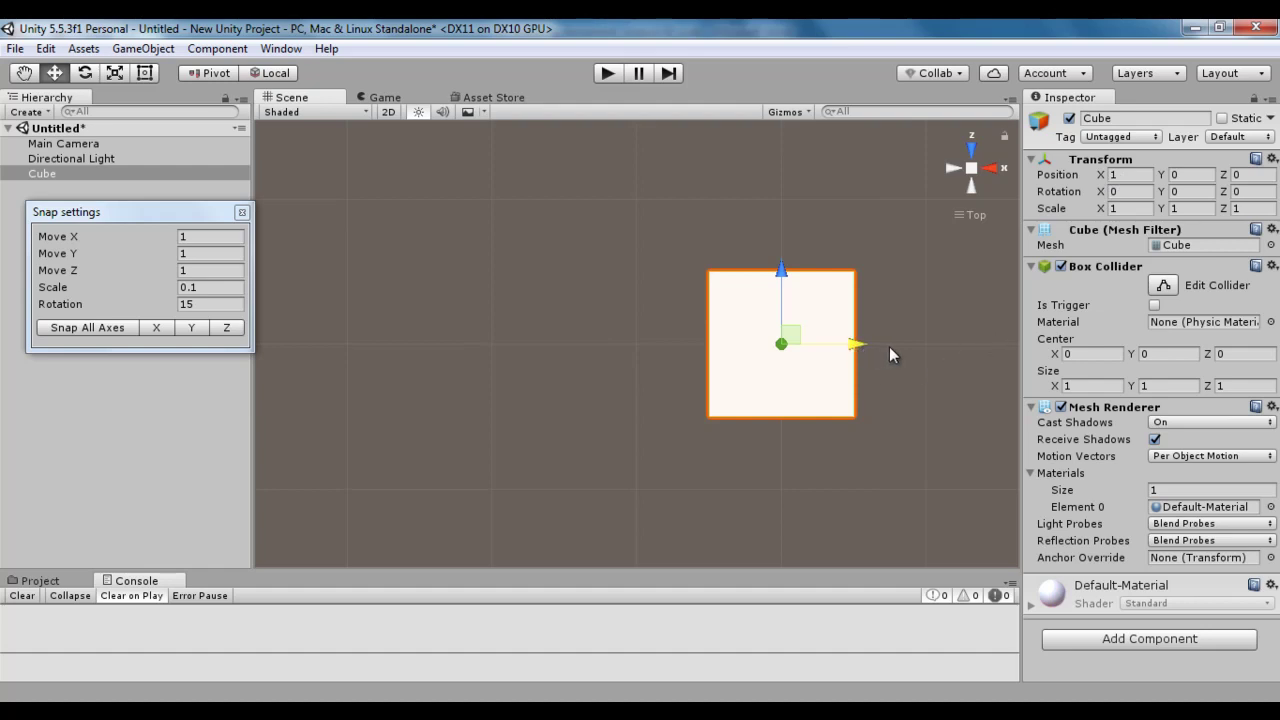
{"action": "left_click_drag", "start_coordinate": [918, 344], "coordinate": [947, 345], "text": "ctrl"}
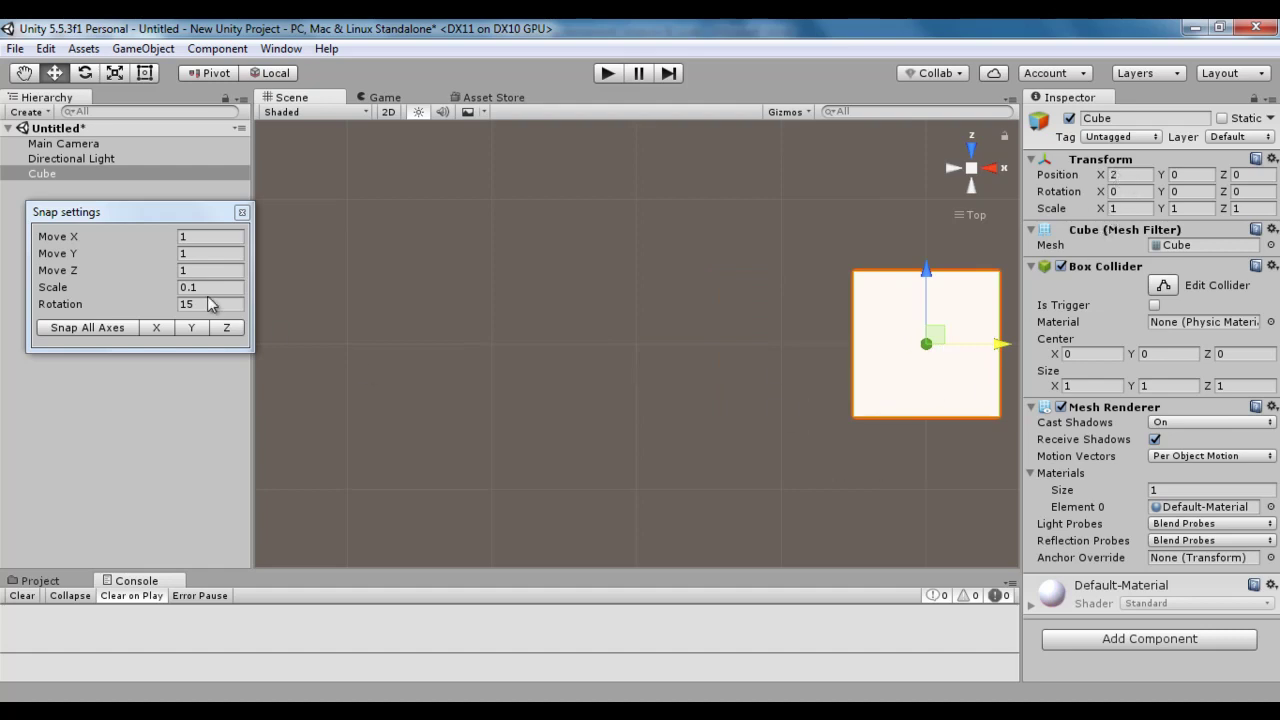
Step: Set the Move X snap increment to 2 and snap the cube to X 0, then X -2
{"action": "left_click", "coordinate": [200, 235]}
{"action": "double_click", "coordinate": [200, 235]}
{"action": "type", "text": "2"}
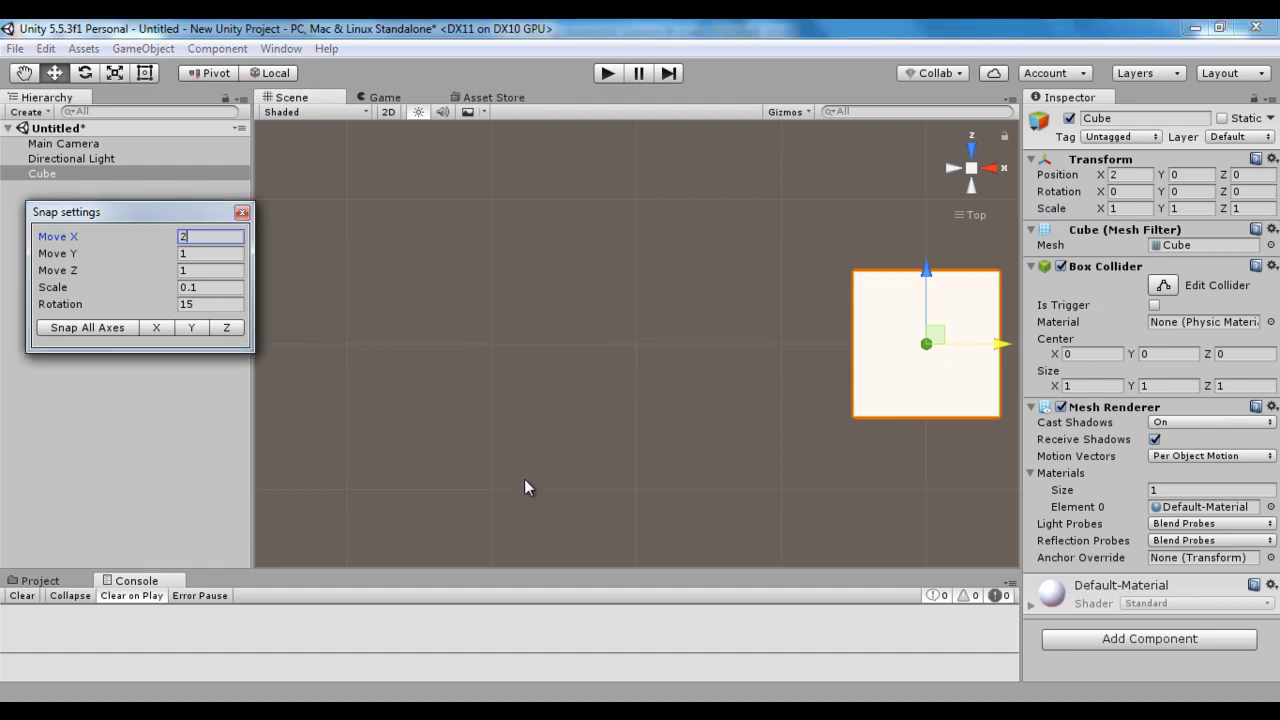
{"action": "left_click_drag", "start_coordinate": [1000, 345], "coordinate": [818, 347], "text": "ctrl"}
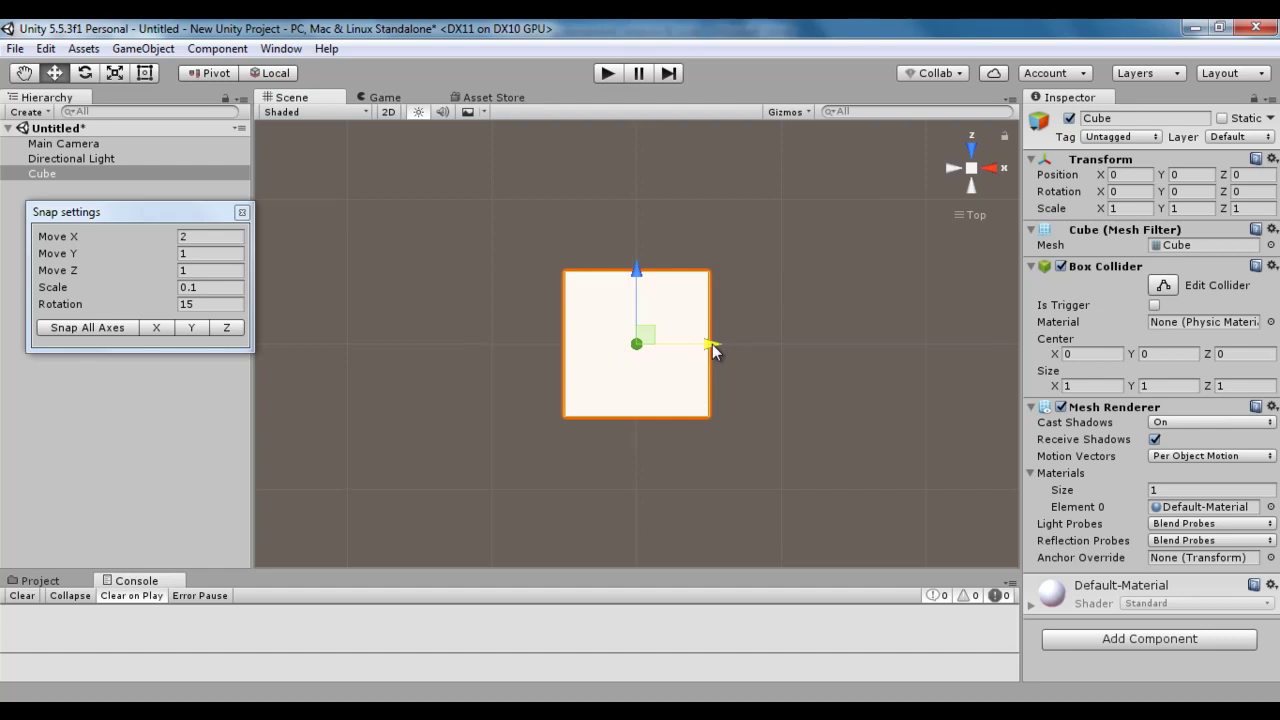
{"action": "left_click_drag", "start_coordinate": [714, 349], "coordinate": [555, 358], "text": "ctrl"}
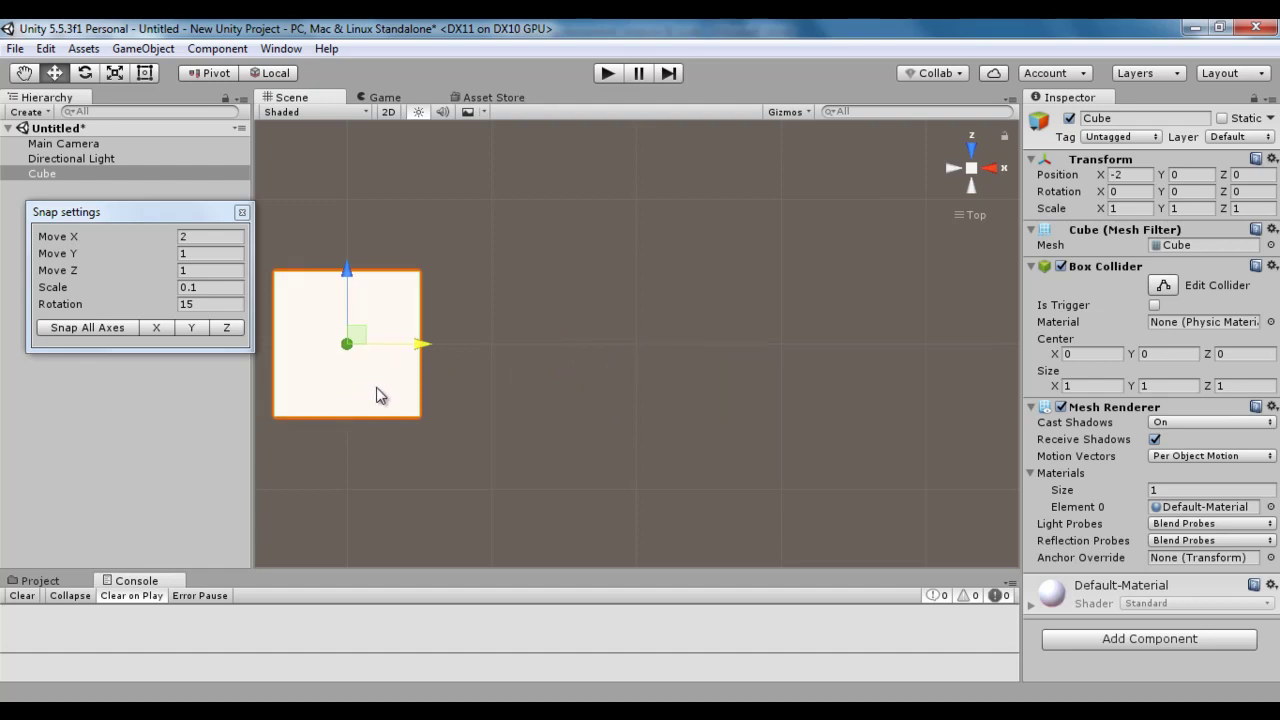
Step: Restore the Move X snap increment to 1 and snap the cube back right one unit
{"action": "left_click", "coordinate": [201, 236]}
{"action": "key", "text": "BackSpace"}
{"action": "type", "text": "1"}
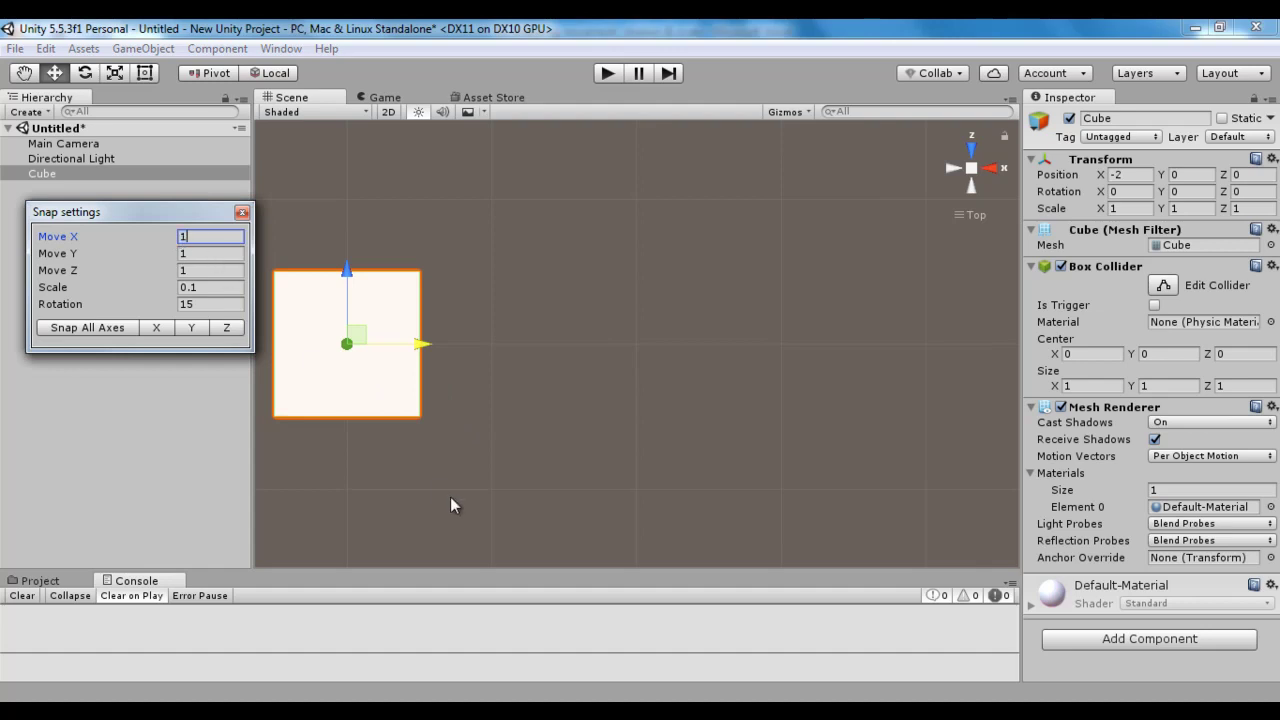
{"action": "left_click", "coordinate": [421, 346]}
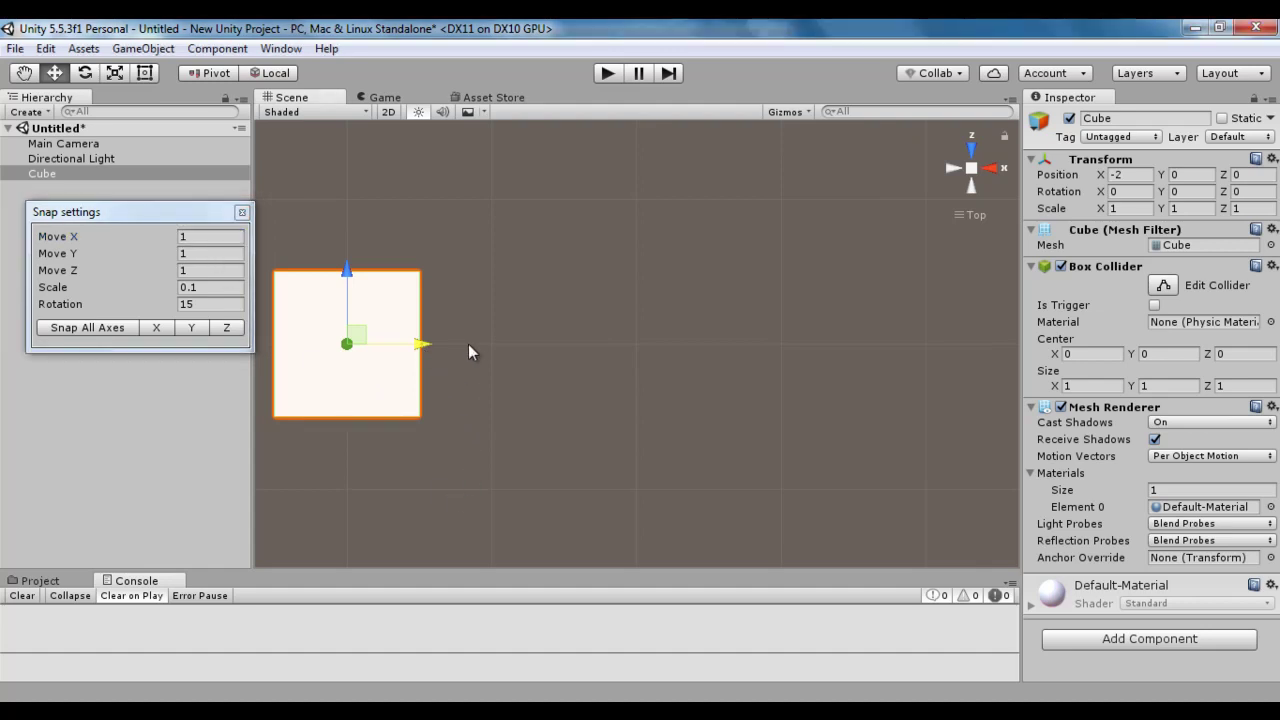
{"action": "left_click_drag", "start_coordinate": [498, 345], "coordinate": [643, 370], "text": "ctrl"}
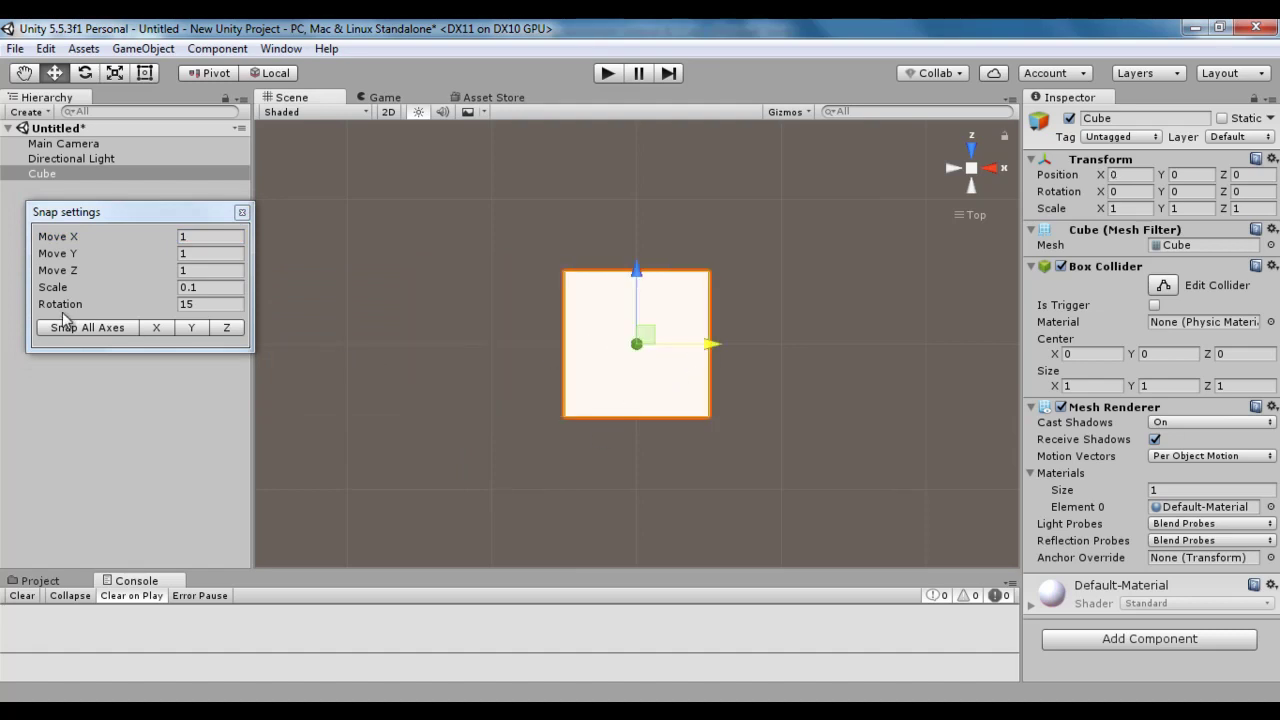
{"action": "left_click", "coordinate": [210, 304]}
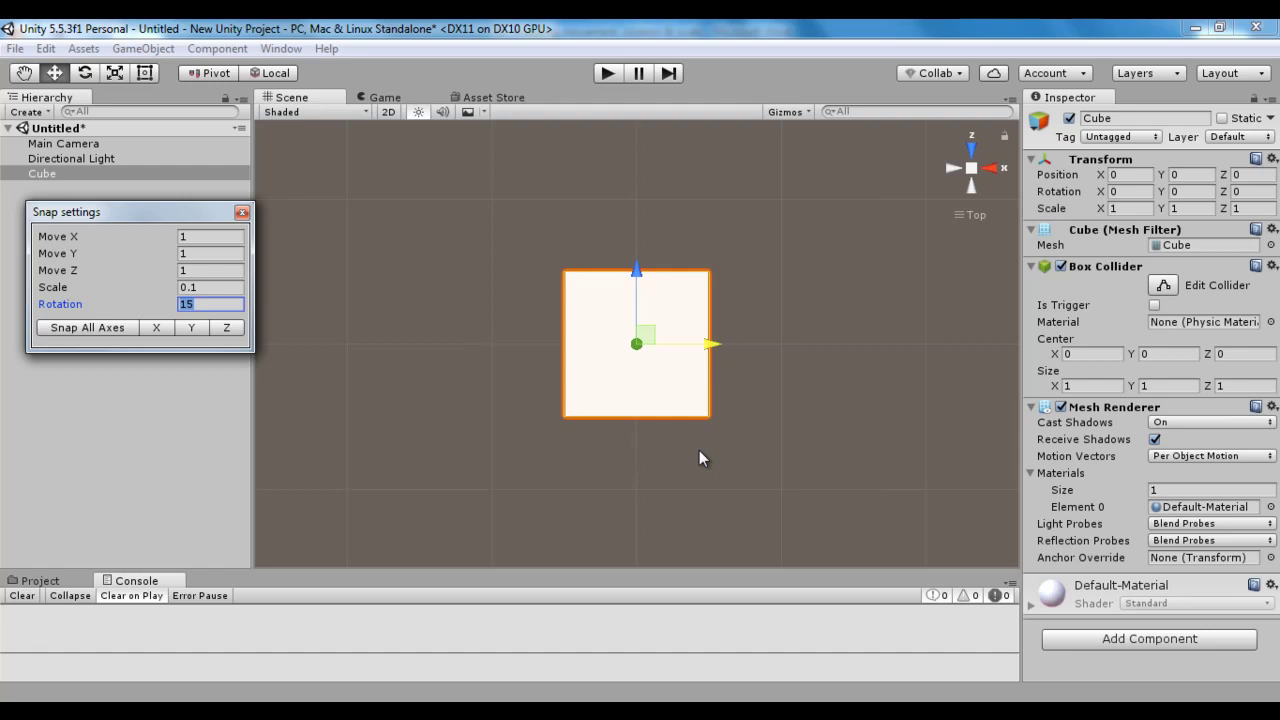
Step: Rotate the cube in snapped 15° steps to Y 30, then reset Rotation Y to 0
{"action": "left_click", "coordinate": [87, 76]}
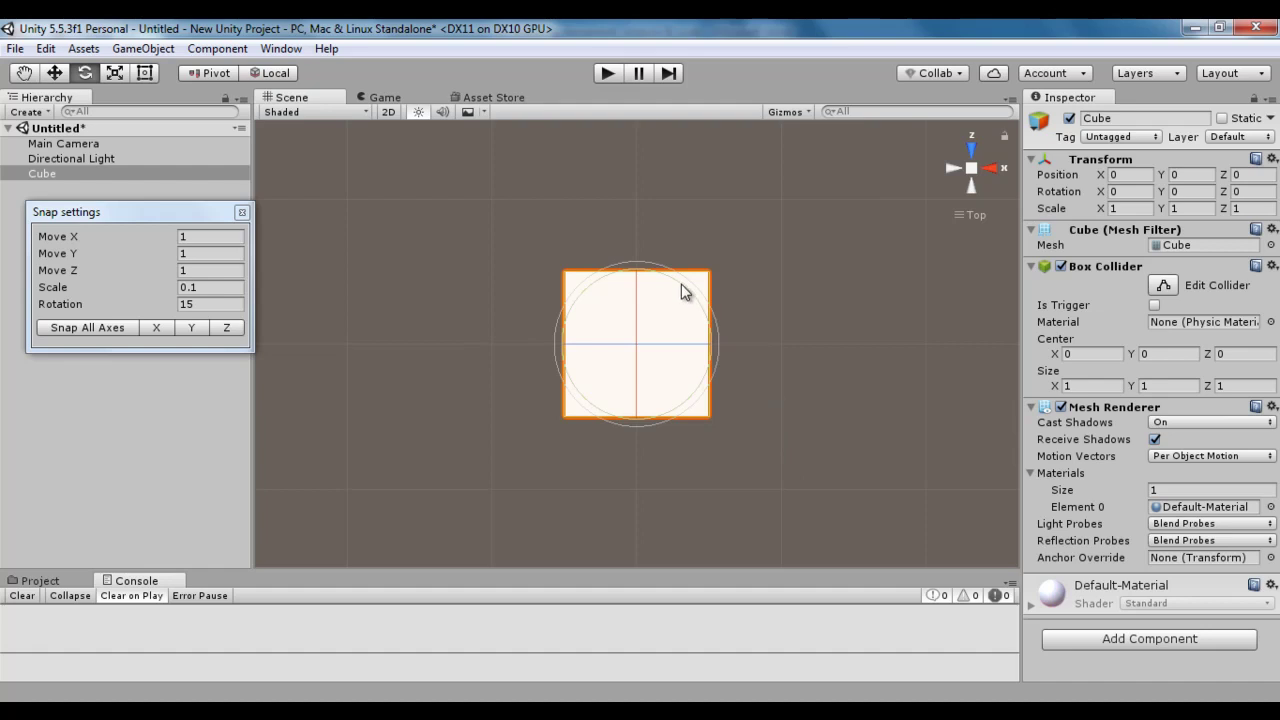
{"action": "left_click_drag", "start_coordinate": [681, 290], "coordinate": [700, 312], "text": "ctrl"}
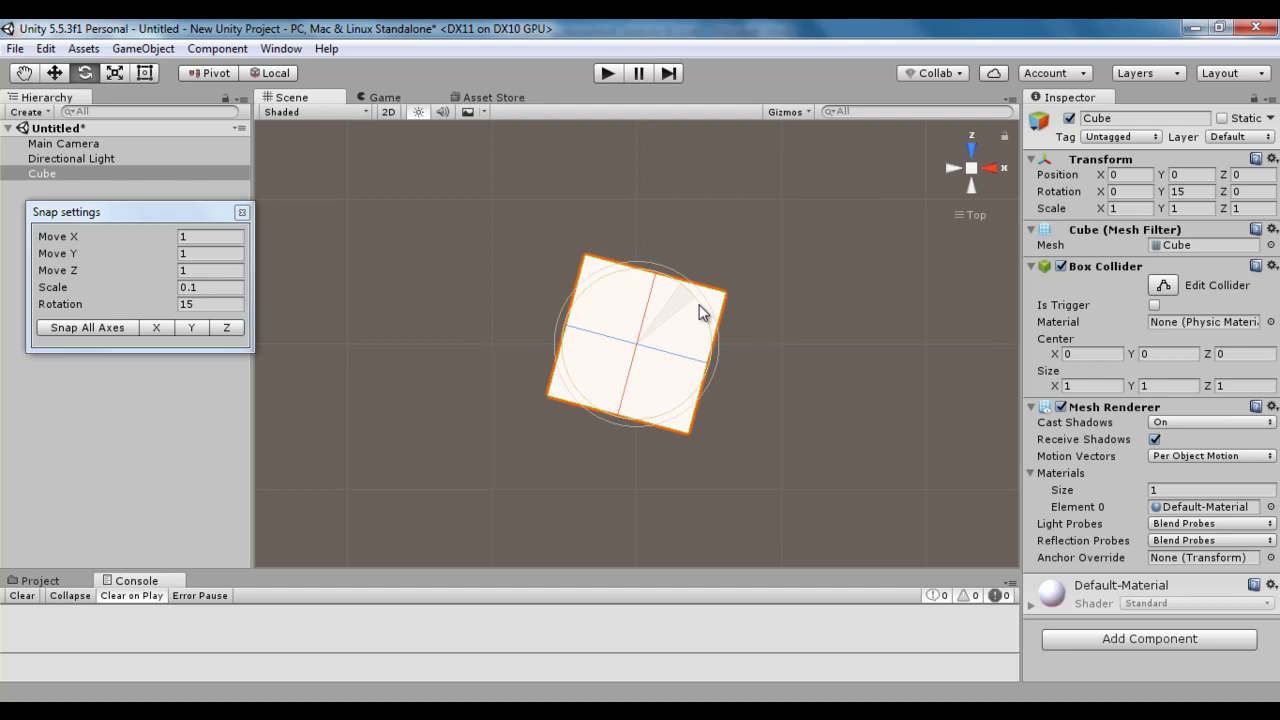
{"action": "left_click_drag", "start_coordinate": [700, 312], "coordinate": [710, 355], "text": "ctrl"}
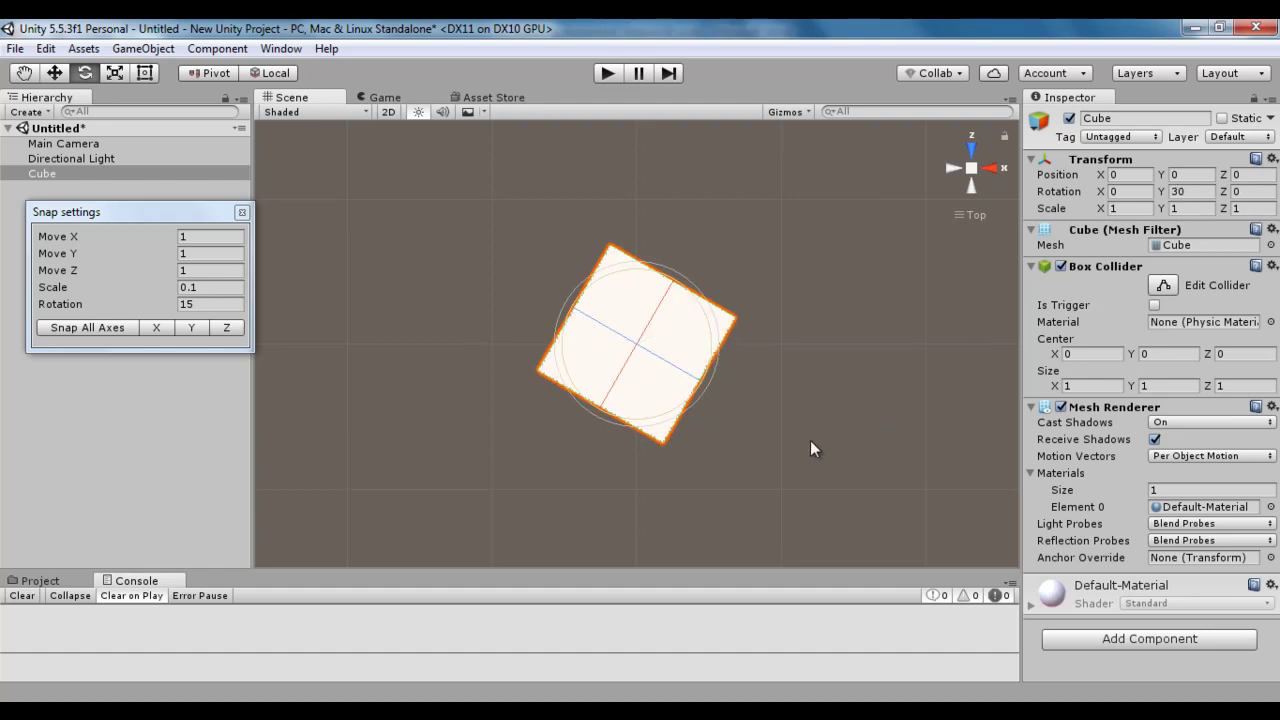
{"action": "left_click", "coordinate": [1180, 191]}
{"action": "type", "text": "0"}
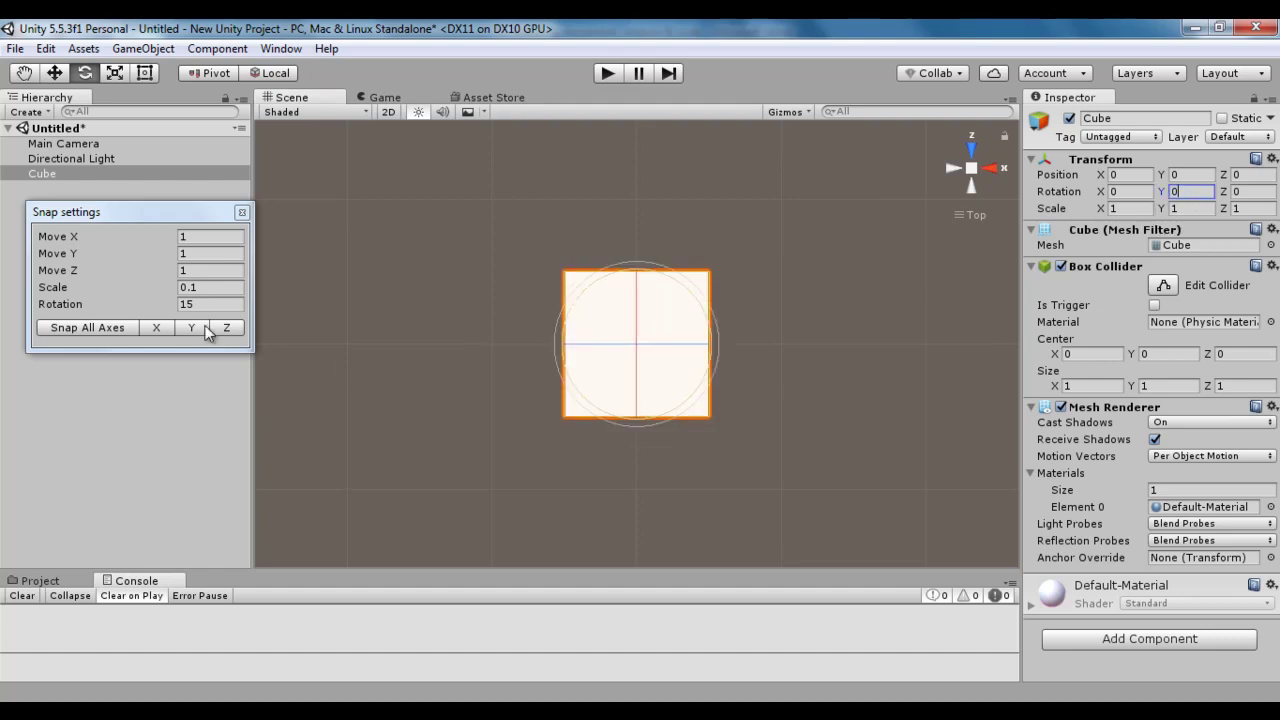
{"action": "left_click", "coordinate": [185, 287]}
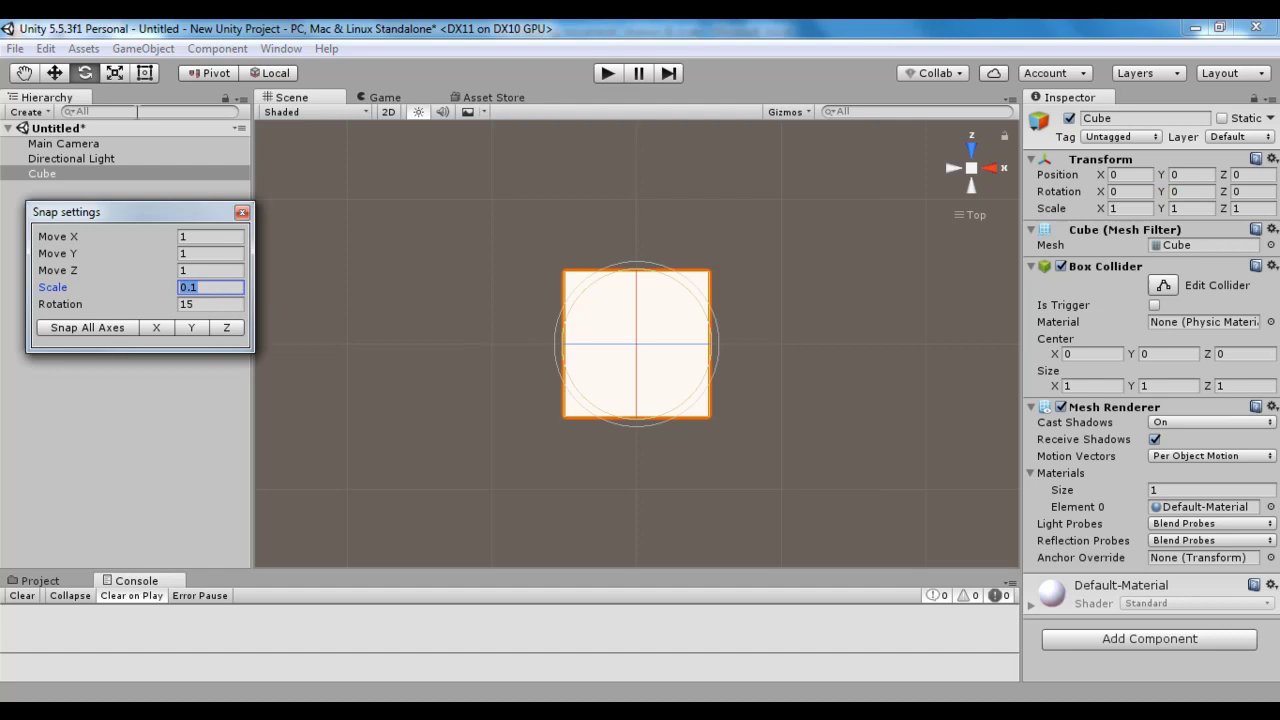
Step: Set the Scale snap increment to 1, then stretch and narrow the cube along X
{"action": "left_click", "coordinate": [116, 74]}
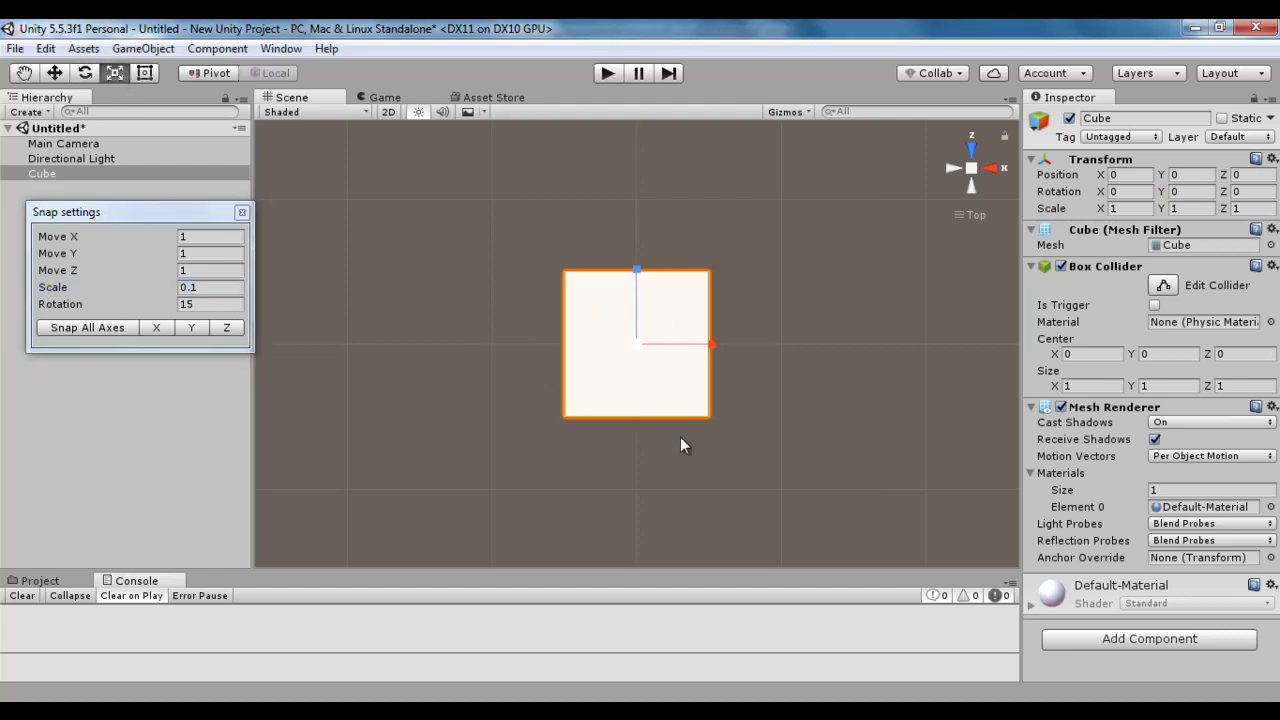
{"action": "left_click", "coordinate": [204, 290]}
{"action": "type", "text": "1"}
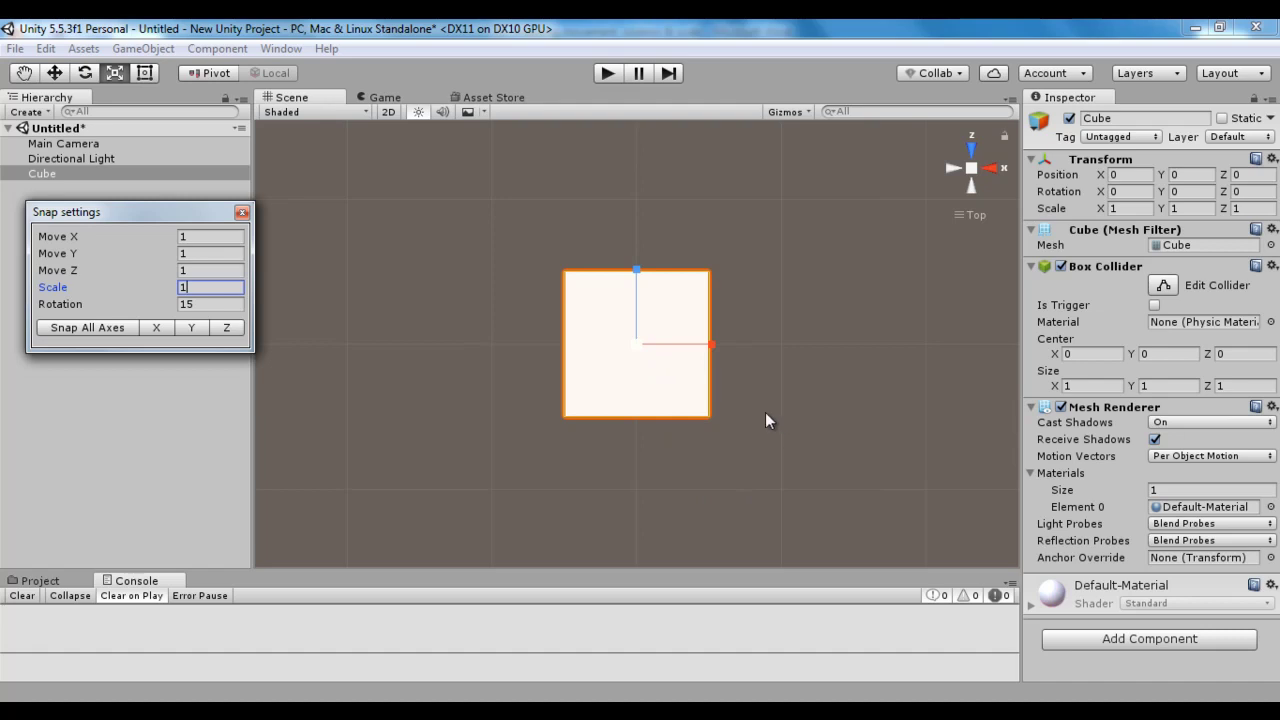
{"action": "left_click_drag", "start_coordinate": [714, 344], "coordinate": [923, 347]}
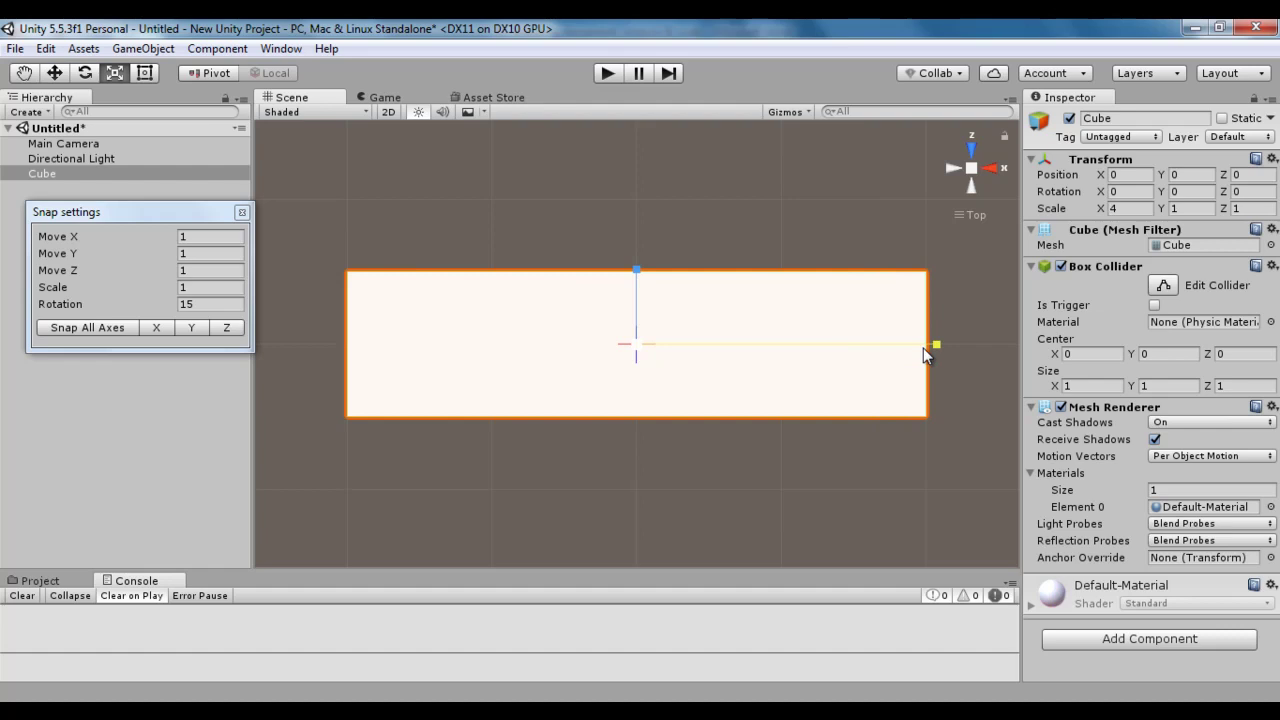
{"action": "left_click_drag", "start_coordinate": [921, 347], "coordinate": [713, 359]}
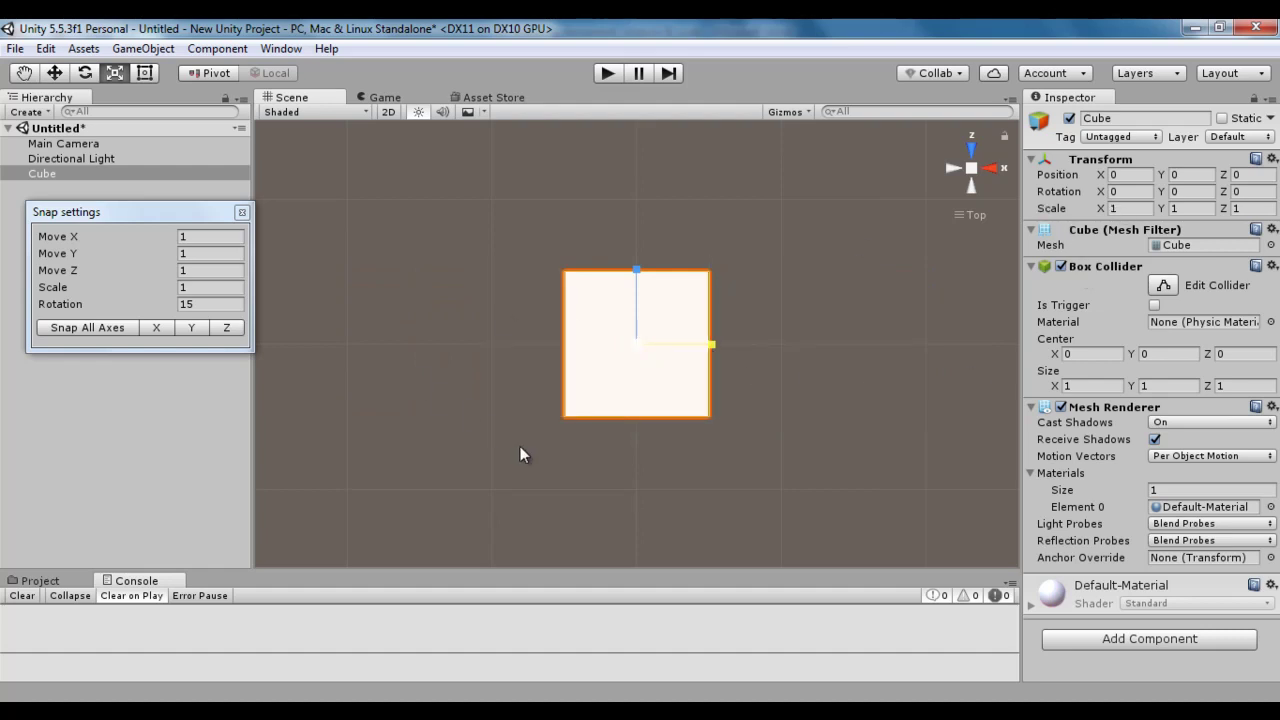
Step: Set the Scale snap increment back to 0.1, widen the cube slightly, then reset Scale X to 1
{"action": "left_click", "coordinate": [214, 290]}
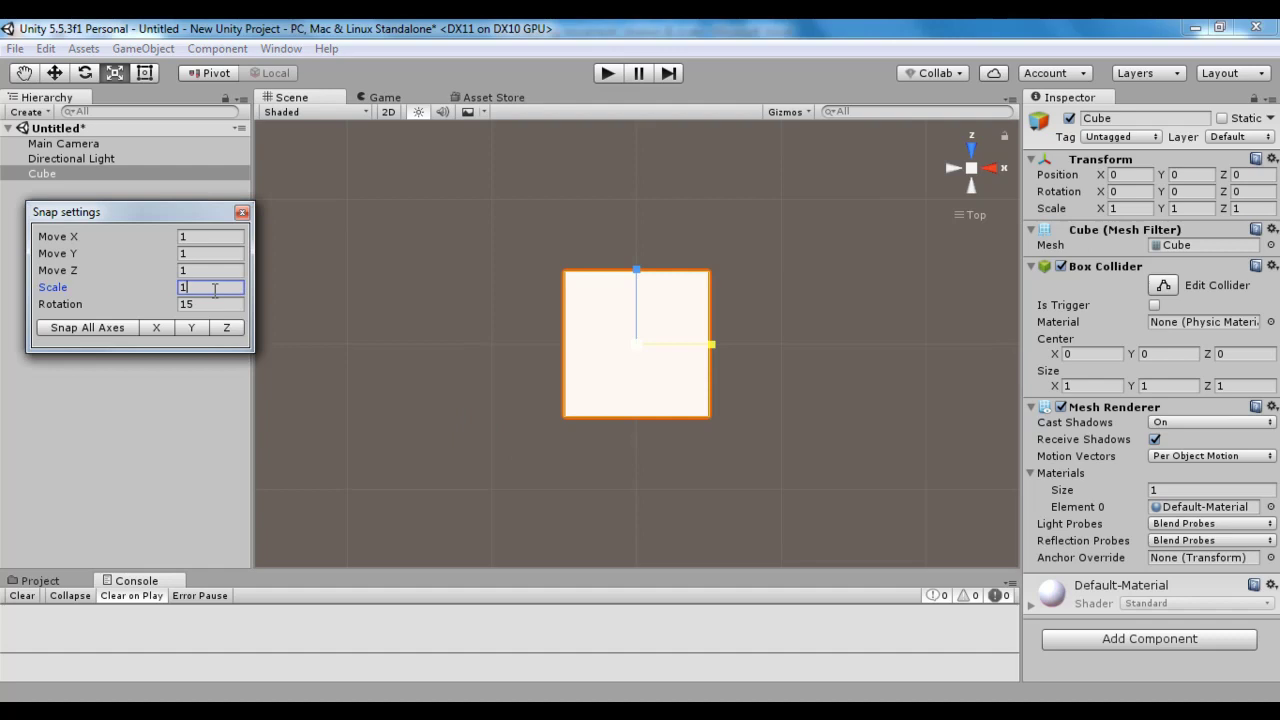
{"action": "key", "text": "BackSpace"}
{"action": "type", "text": "0.1"}
{"action": "mouse_move", "coordinate": [712, 343]}
{"action": "left_mouse_down"}
{"action": "mouse_move", "coordinate": [804, 350]}
{"action": "mouse_move", "coordinate": [725, 348]}
{"action": "left_mouse_up"}
{"action": "left_click", "coordinate": [1130, 207]}
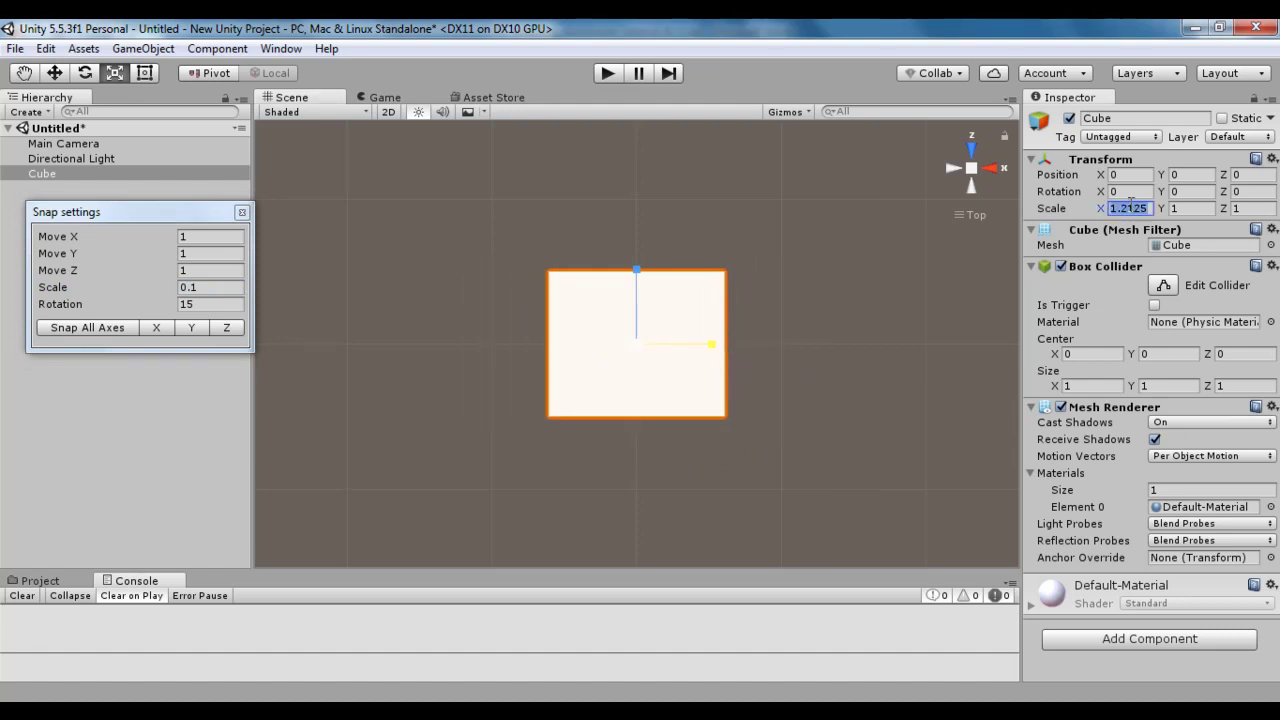
{"action": "type", "text": "1"}
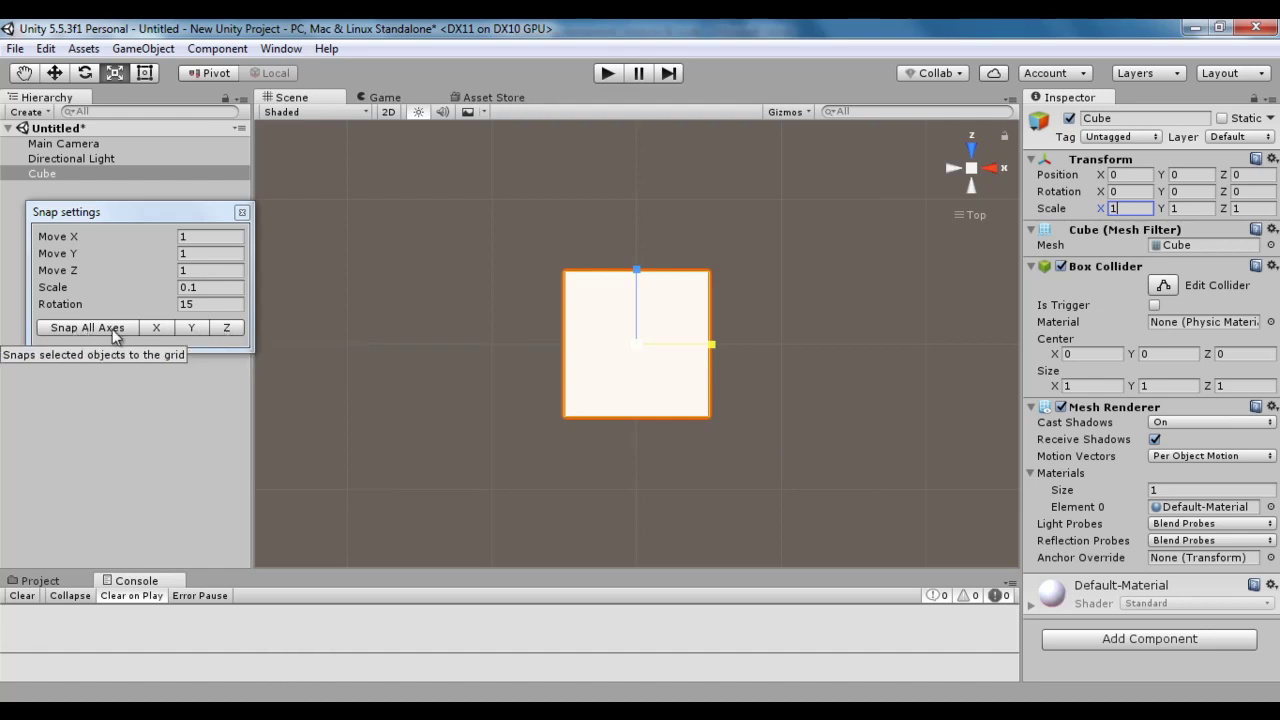
Step: Drag the cube off-grid repeatedly and snap it back with the X, Z and Snap All Axes buttons
{"action": "left_click", "coordinate": [55, 73]}
{"action": "left_click_drag", "start_coordinate": [651, 340], "coordinate": [725, 302]}
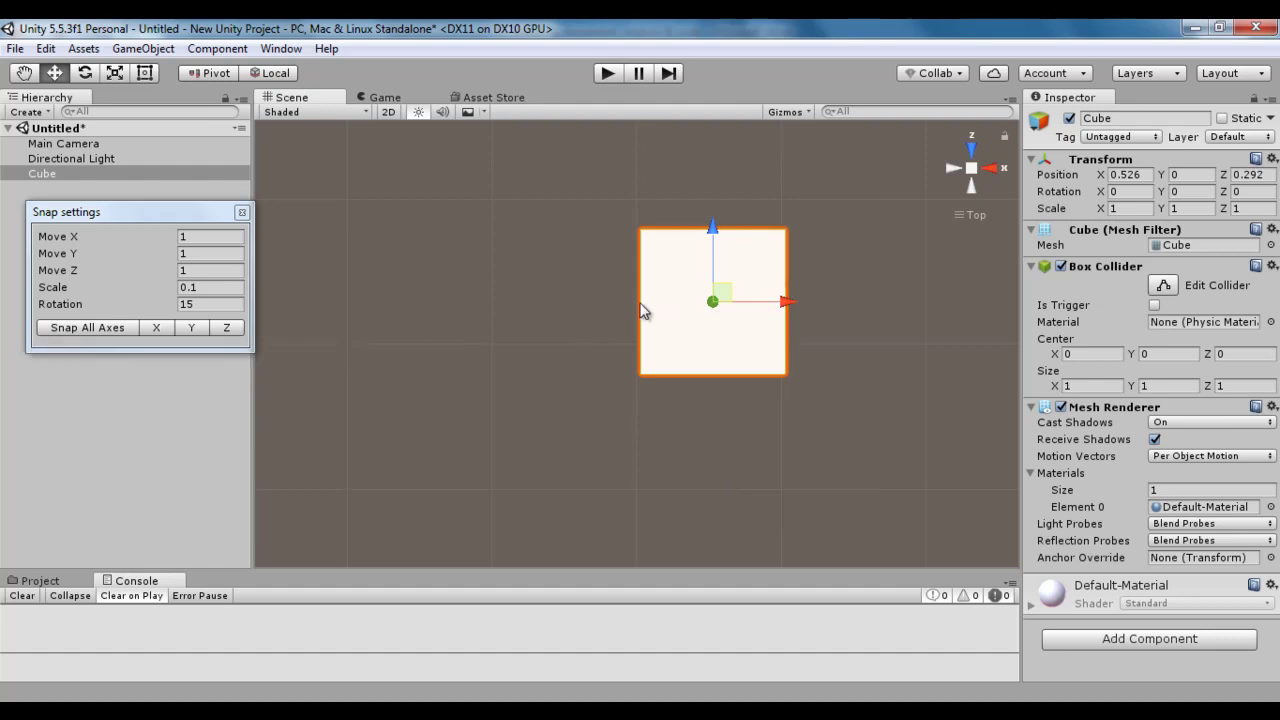
{"action": "left_click", "coordinate": [157, 328]}
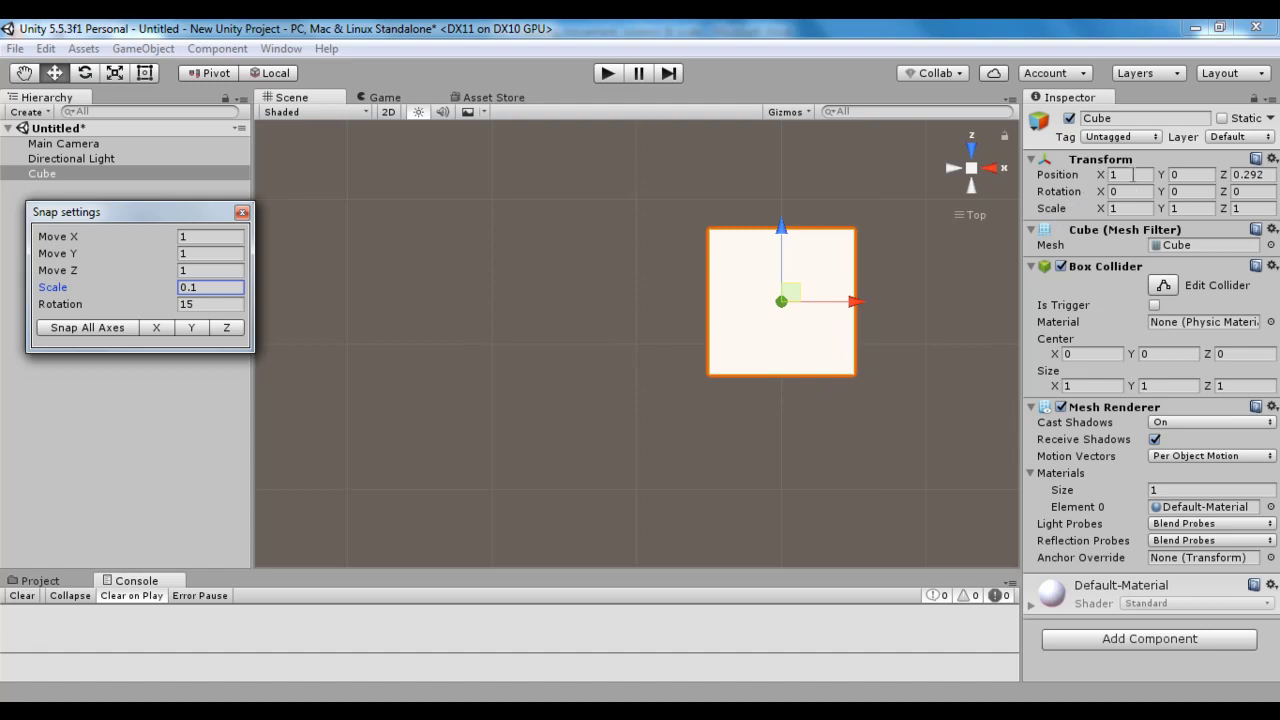
{"action": "left_click_drag", "start_coordinate": [790, 302], "coordinate": [710, 252]}
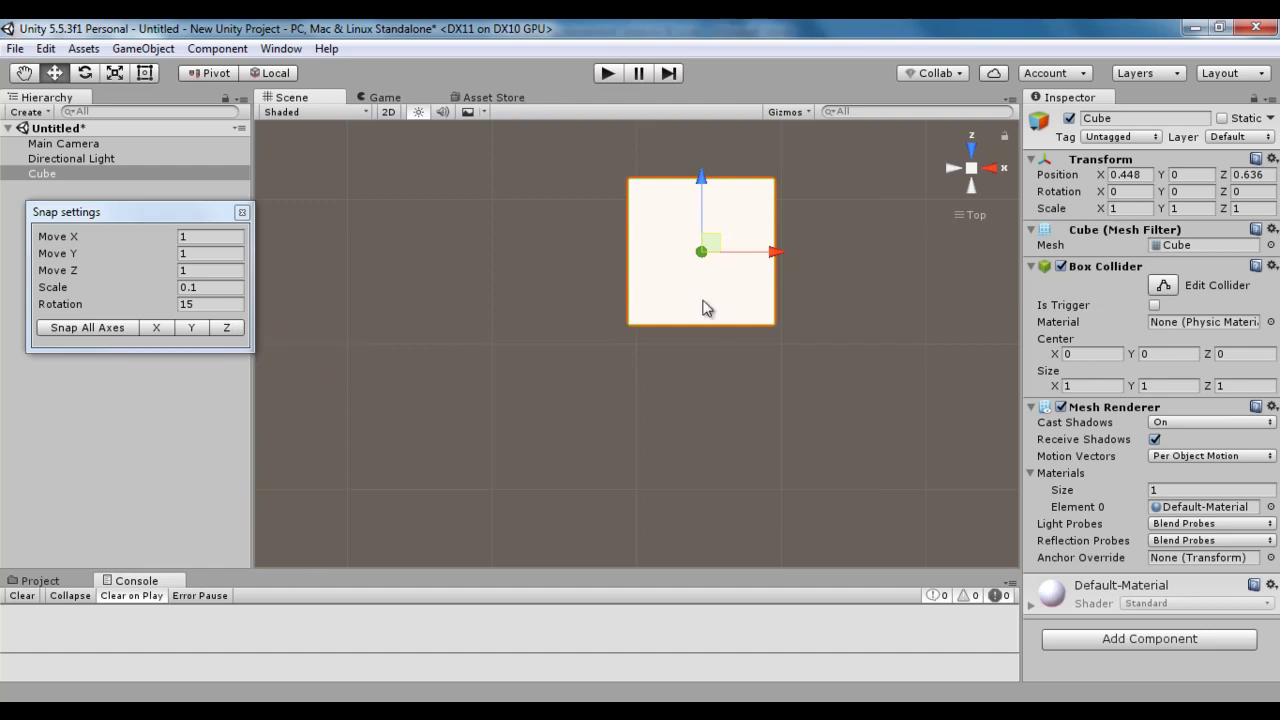
{"action": "left_click", "coordinate": [233, 330]}
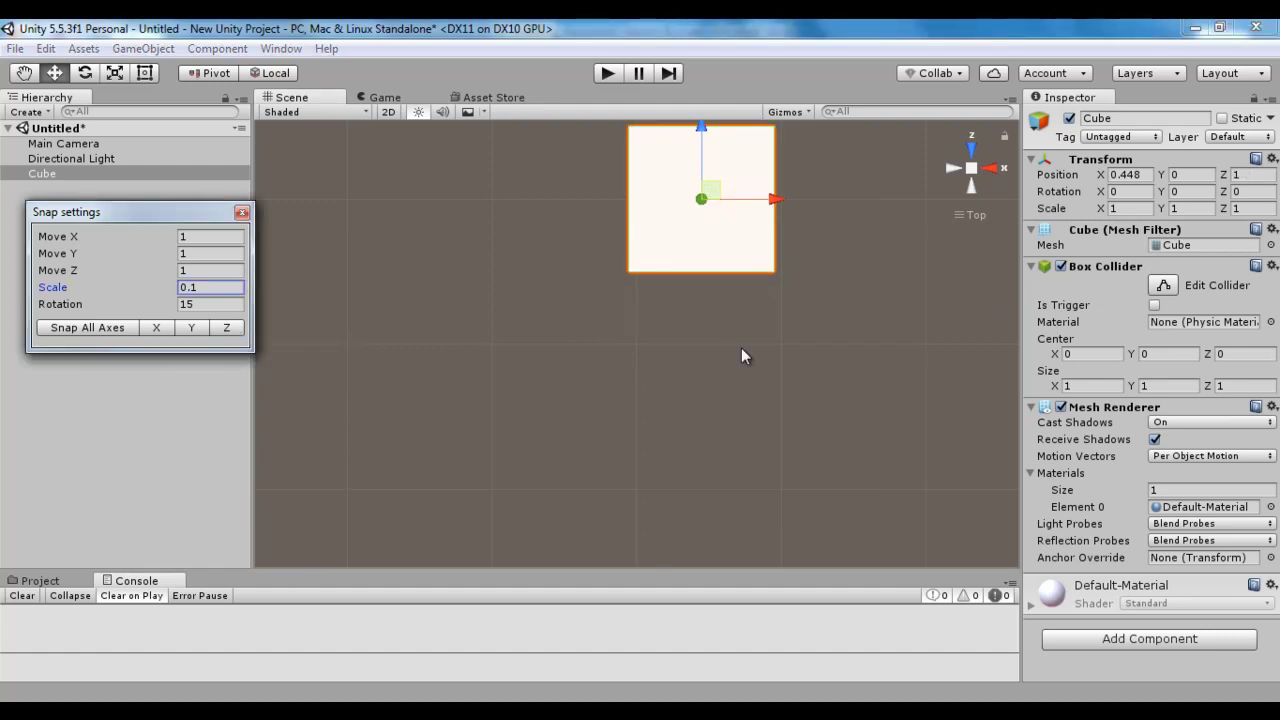
{"action": "left_click_drag", "start_coordinate": [714, 195], "coordinate": [705, 270]}
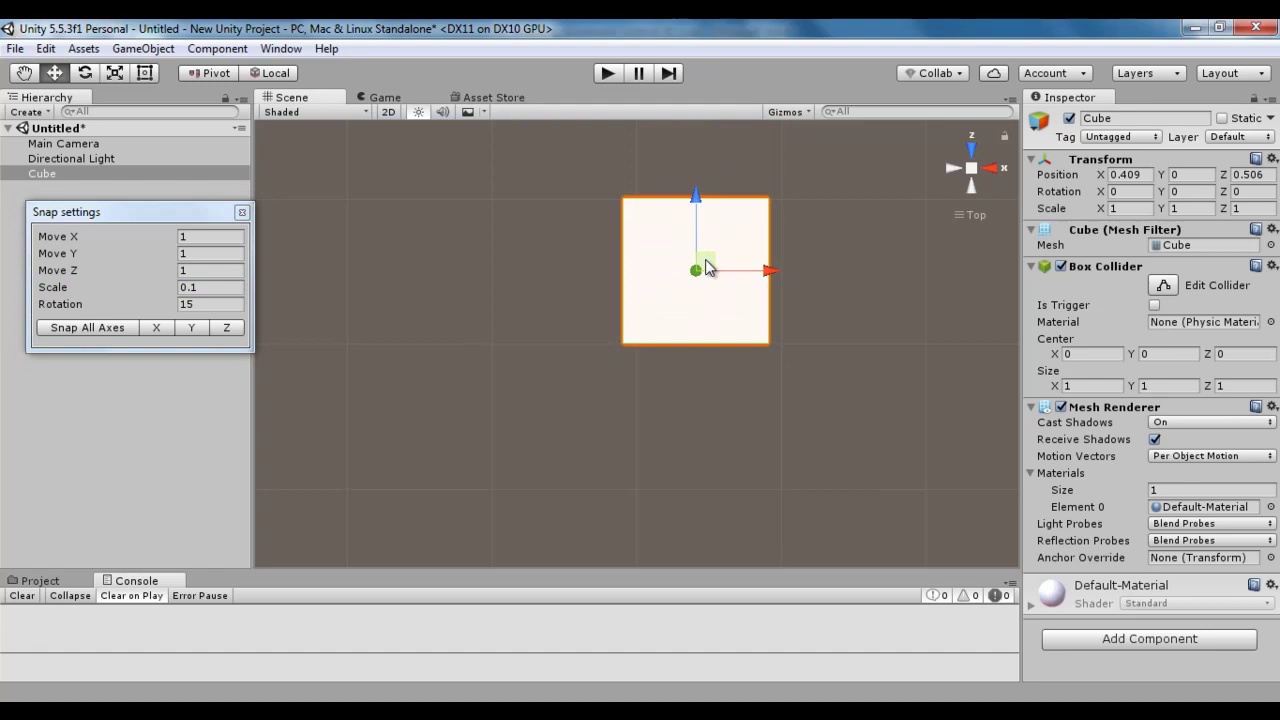
{"action": "left_click", "coordinate": [95, 333]}
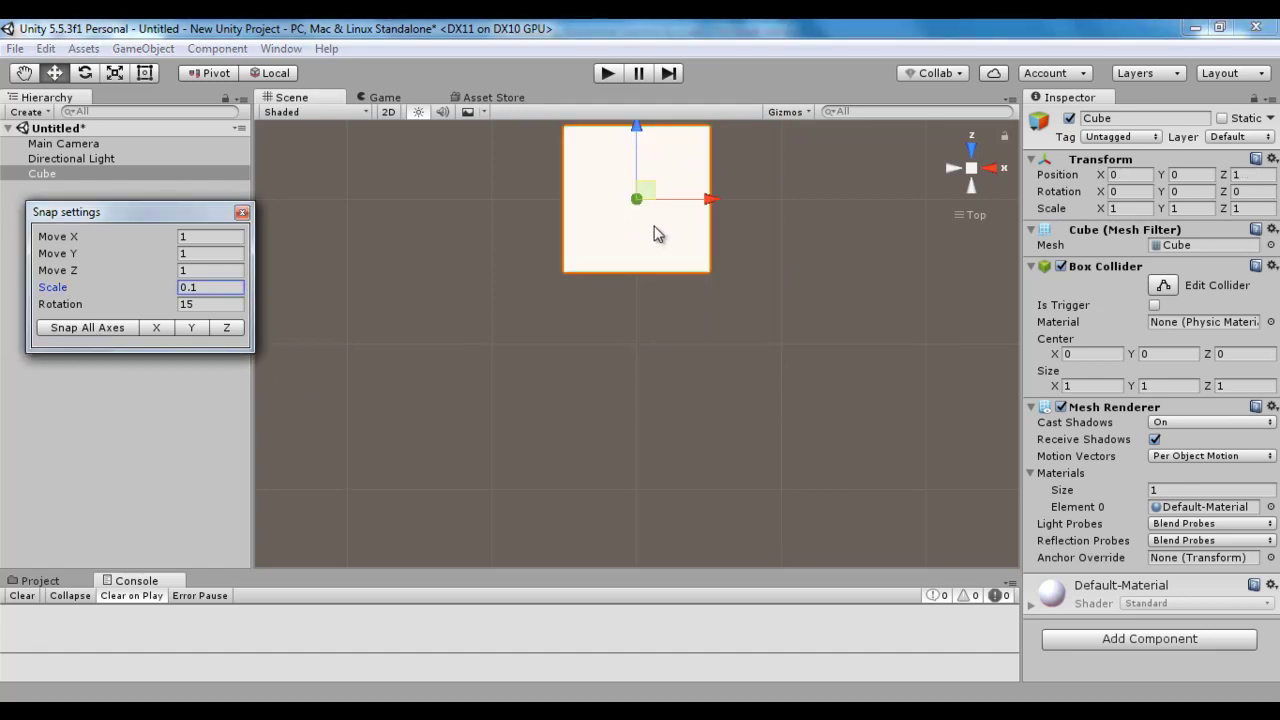
Step: Set Position Z to 0, close Snap settings, restore perspective view and return to the Word notes
{"action": "left_click", "coordinate": [1140, 176]}
{"action": "key", "text": "Tab"}
{"action": "key", "text": "Tab"}
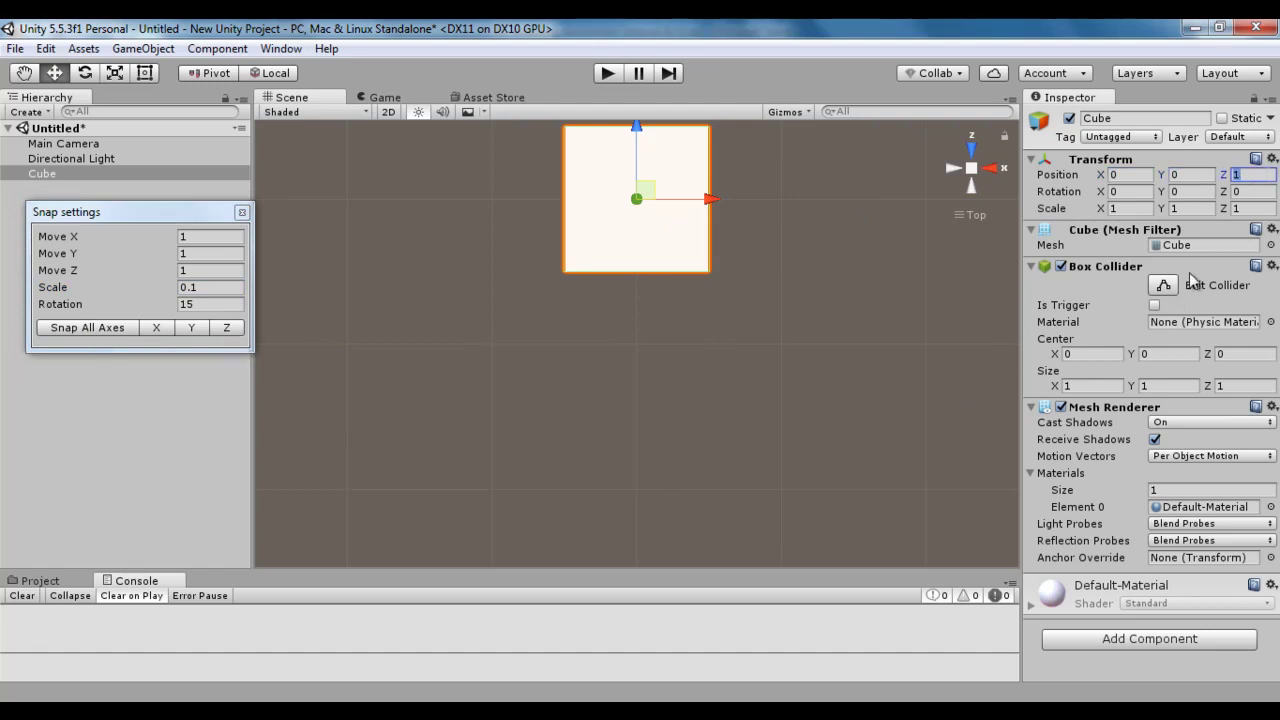
{"action": "type", "text": "0"}
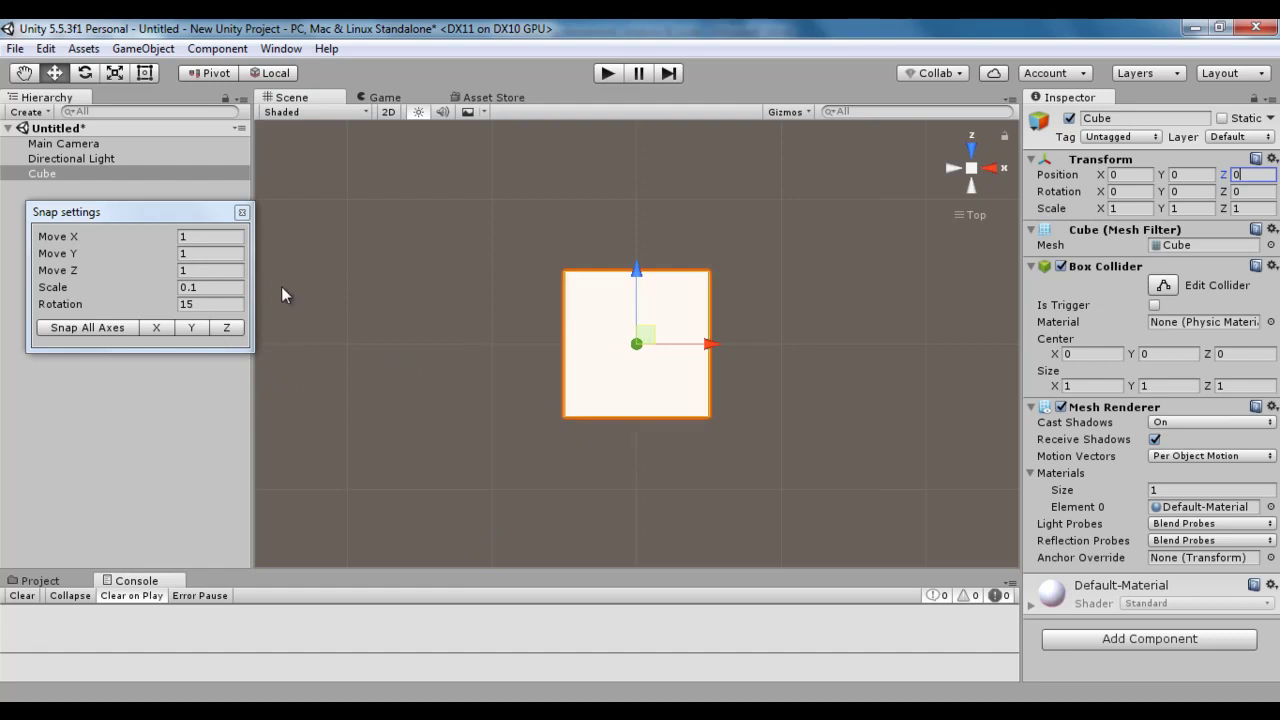
{"action": "left_click", "coordinate": [241, 212]}
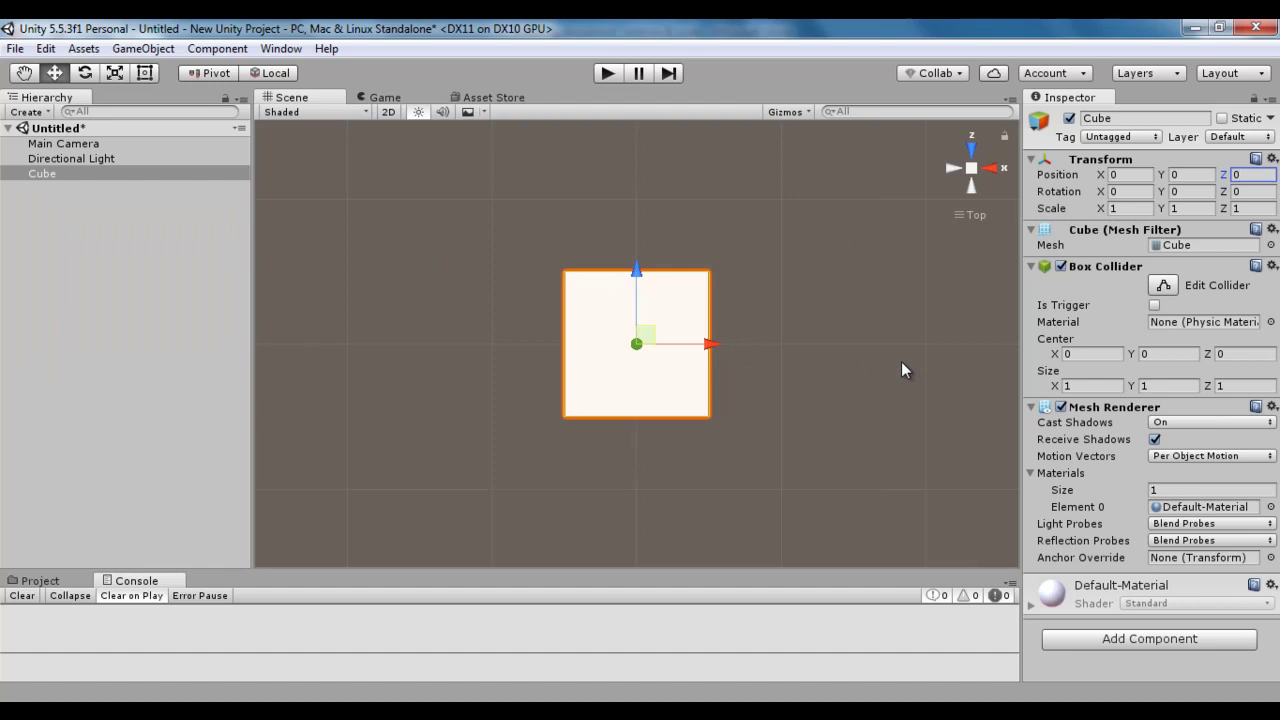
{"action": "left_click", "coordinate": [971, 170]}
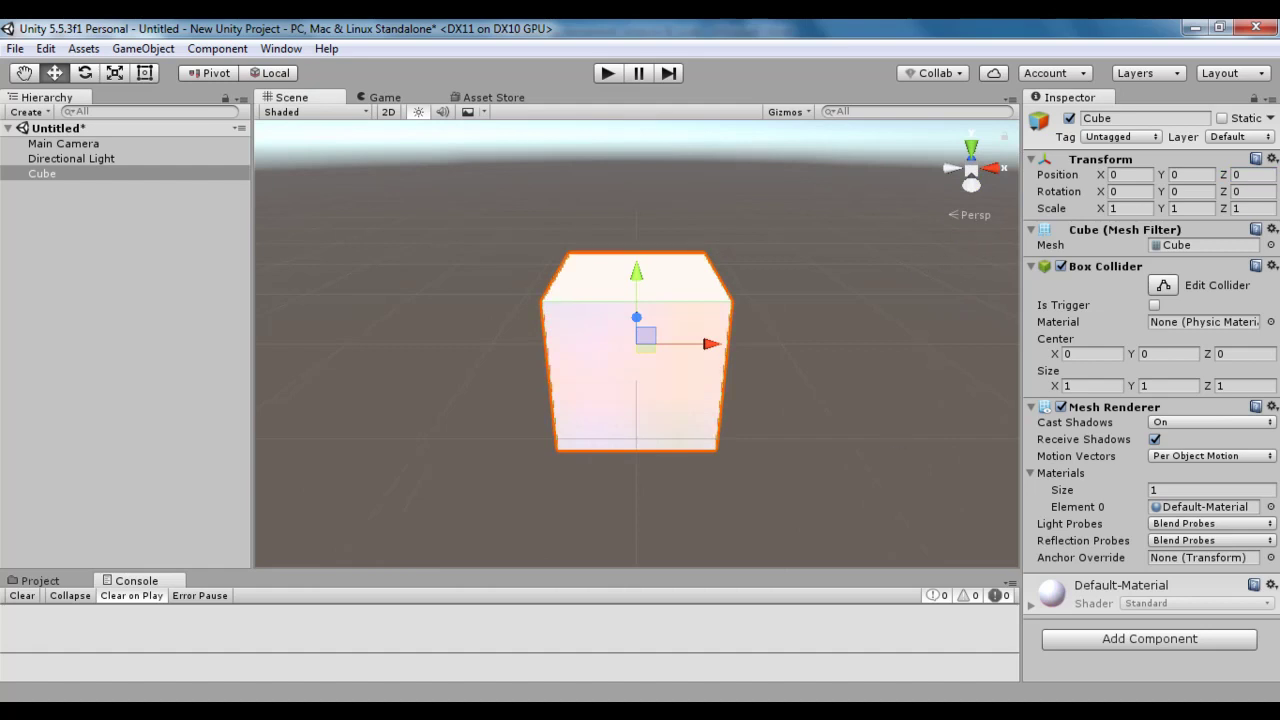
{"action": "key", "text": "alt+Tab"}
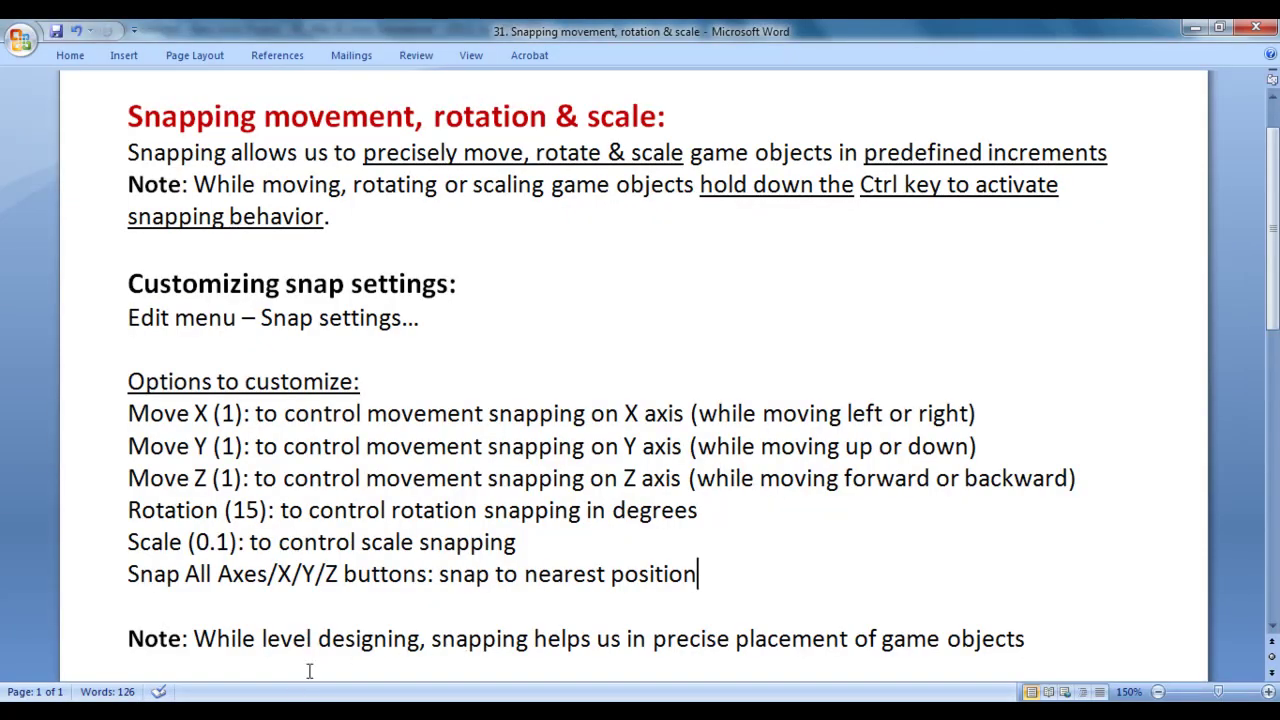
Step: Highlight the closing snapping note line in Word, then return to the Unity editor
{"action": "left_click_drag", "start_coordinate": [194, 640], "coordinate": [1022, 641]}
{"action": "left_click", "coordinate": [502, 677]}
{"action": "left_click", "coordinate": [1066, 633]}
{"action": "key", "text": "alt+Tab"}
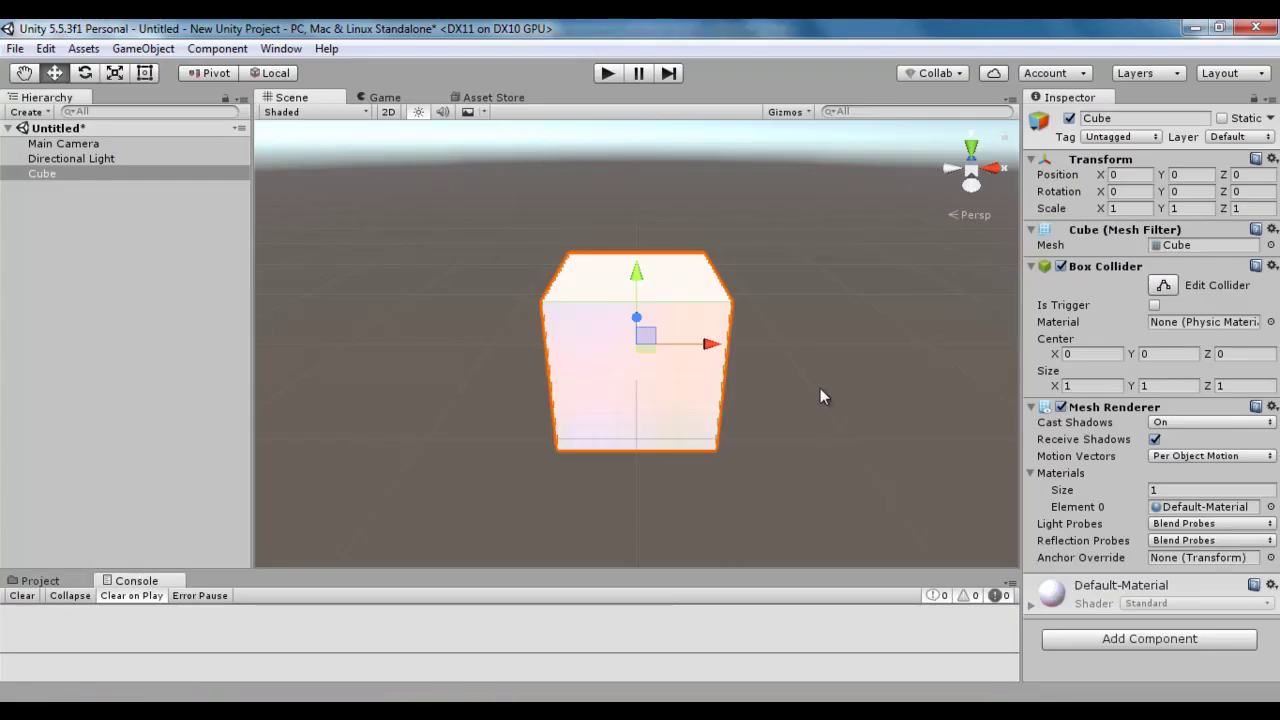
Step: Zoom out and snap the cube along its X axis in whole units to X 6
{"action": "scroll", "coordinate": [819, 390], "scroll_direction": "down", "scroll_amount": 5}
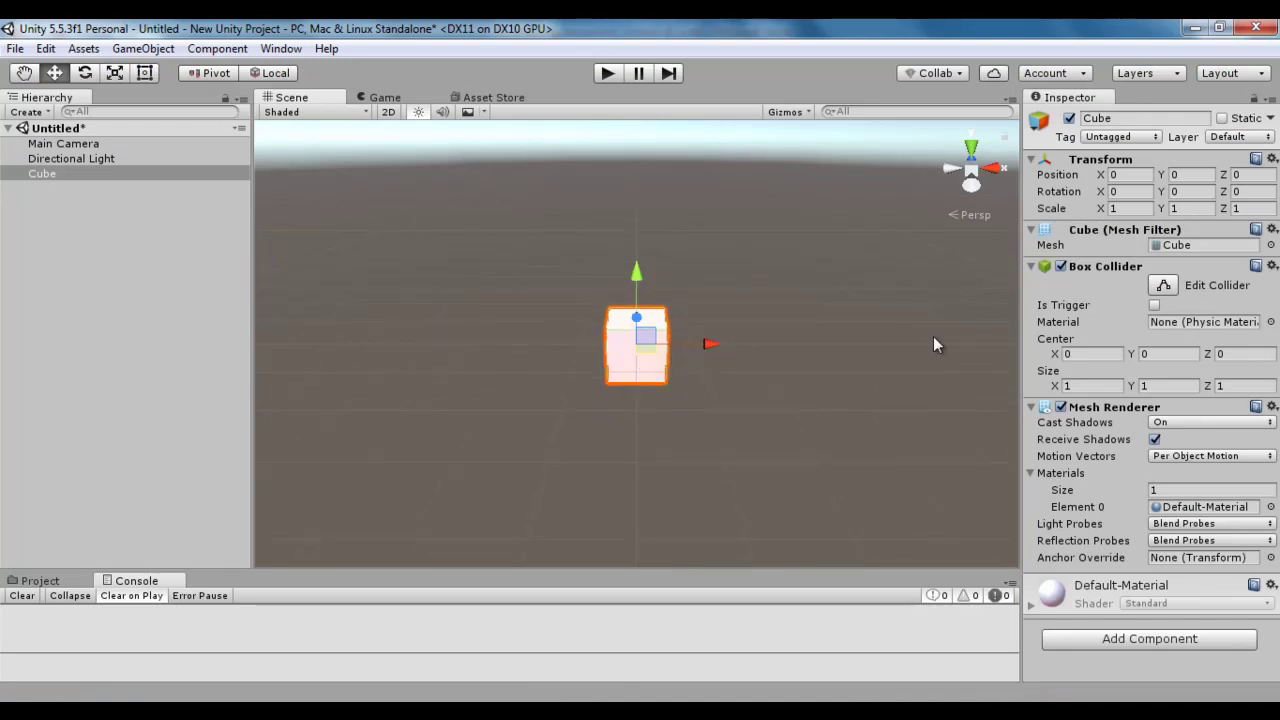
{"action": "scroll", "coordinate": [892, 413], "scroll_direction": "down", "scroll_amount": 1}
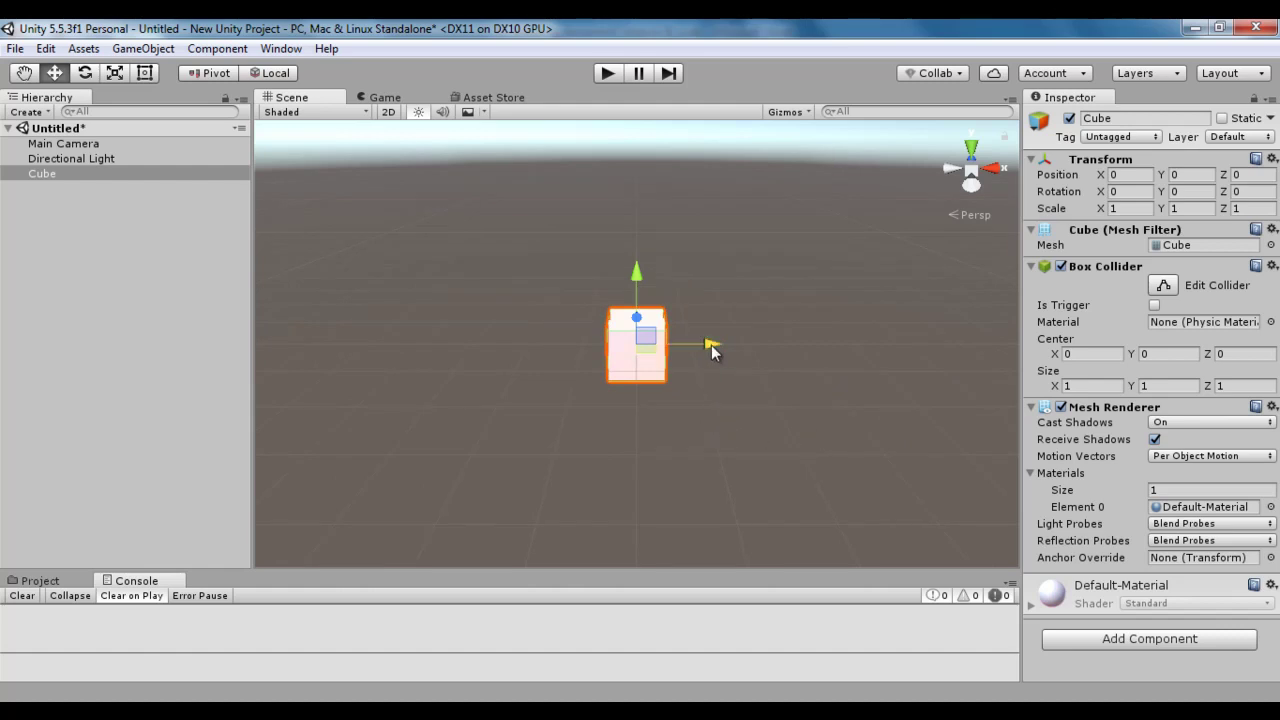
{"action": "left_click_drag", "start_coordinate": [711, 345], "coordinate": [1041, 339], "text": "ctrl"}
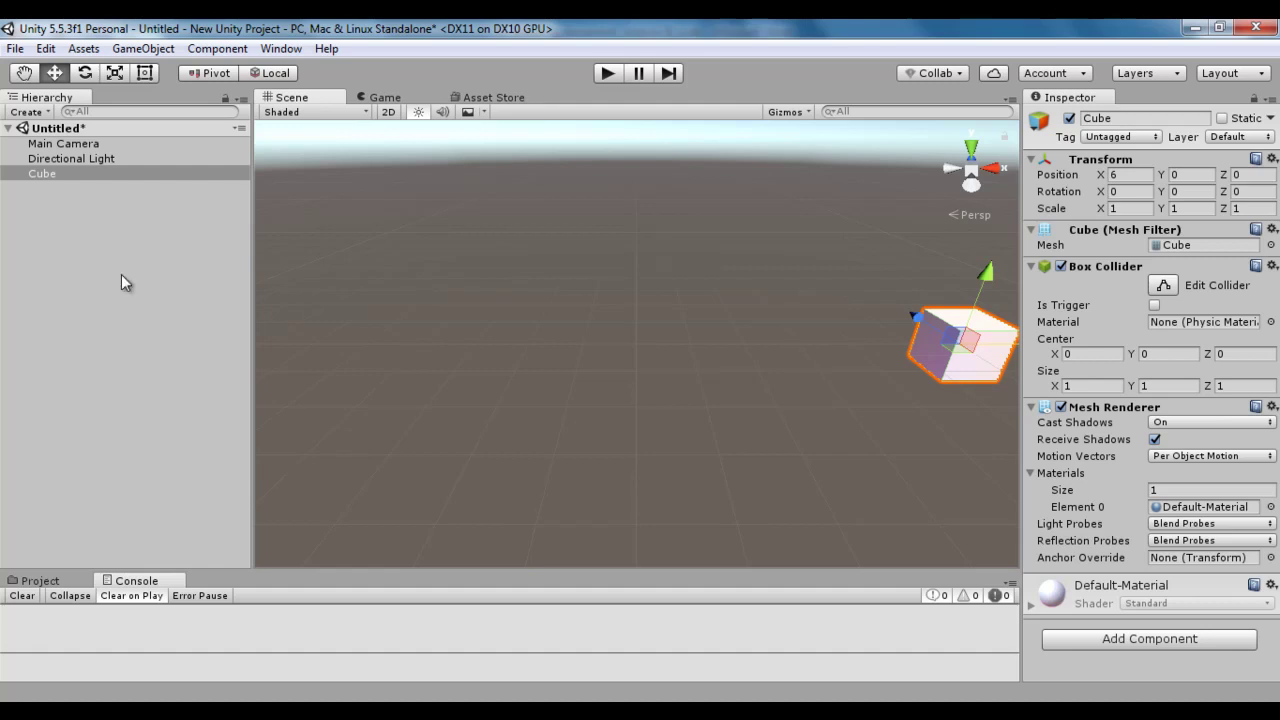
{"action": "left_click", "coordinate": [56, 186]}
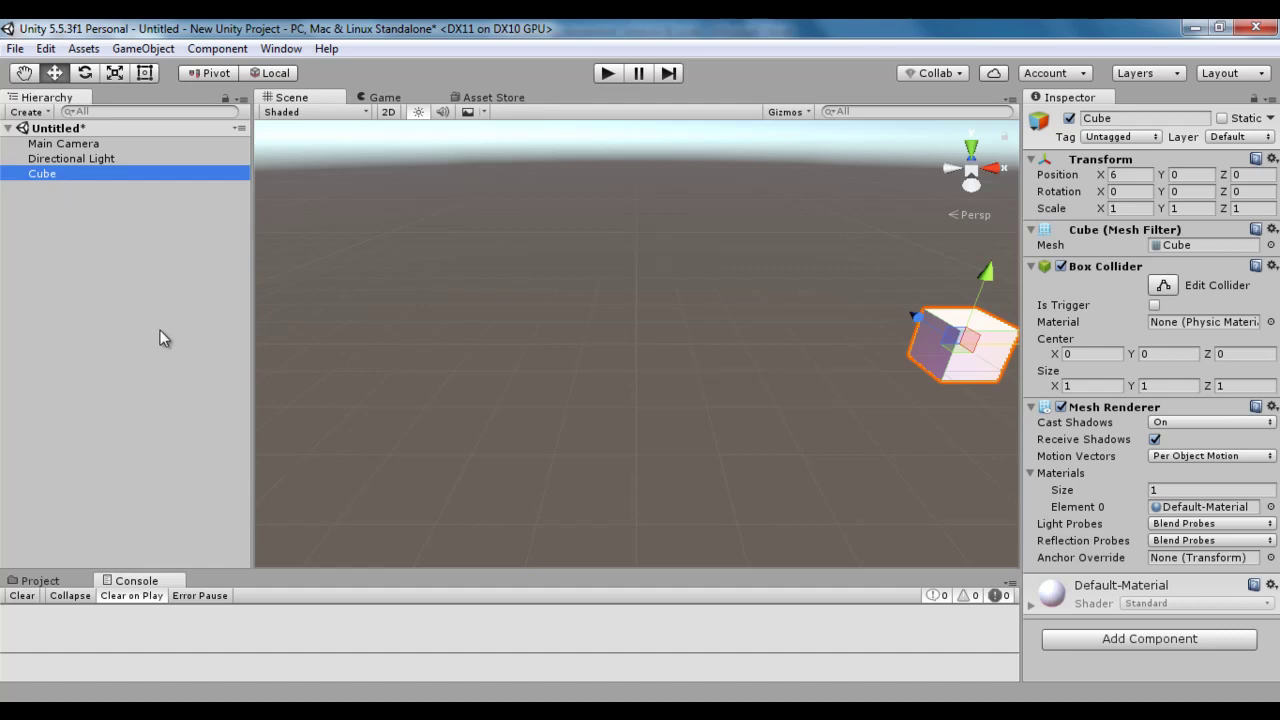
Step: Duplicate the cube and snap Cube (1) left along X to position 2
{"action": "key", "text": "ctrl+d"}
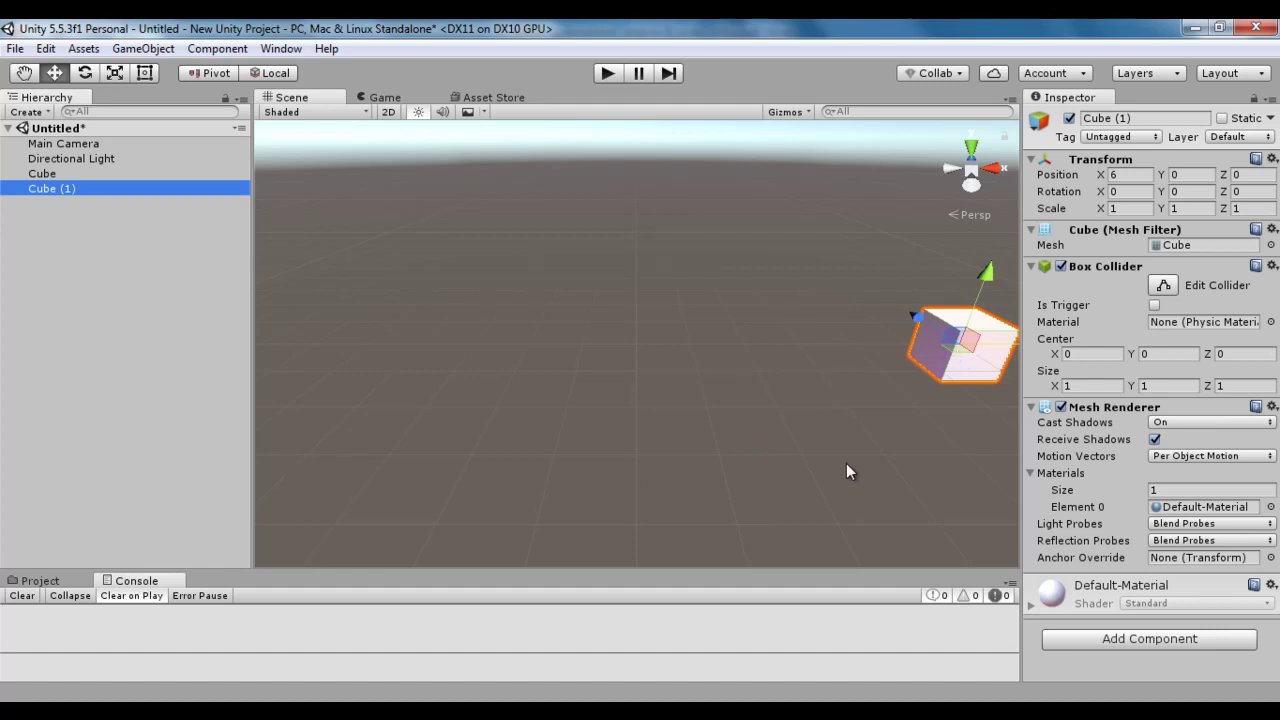
{"action": "scroll", "coordinate": [854, 434], "scroll_direction": "down", "scroll_amount": 2}
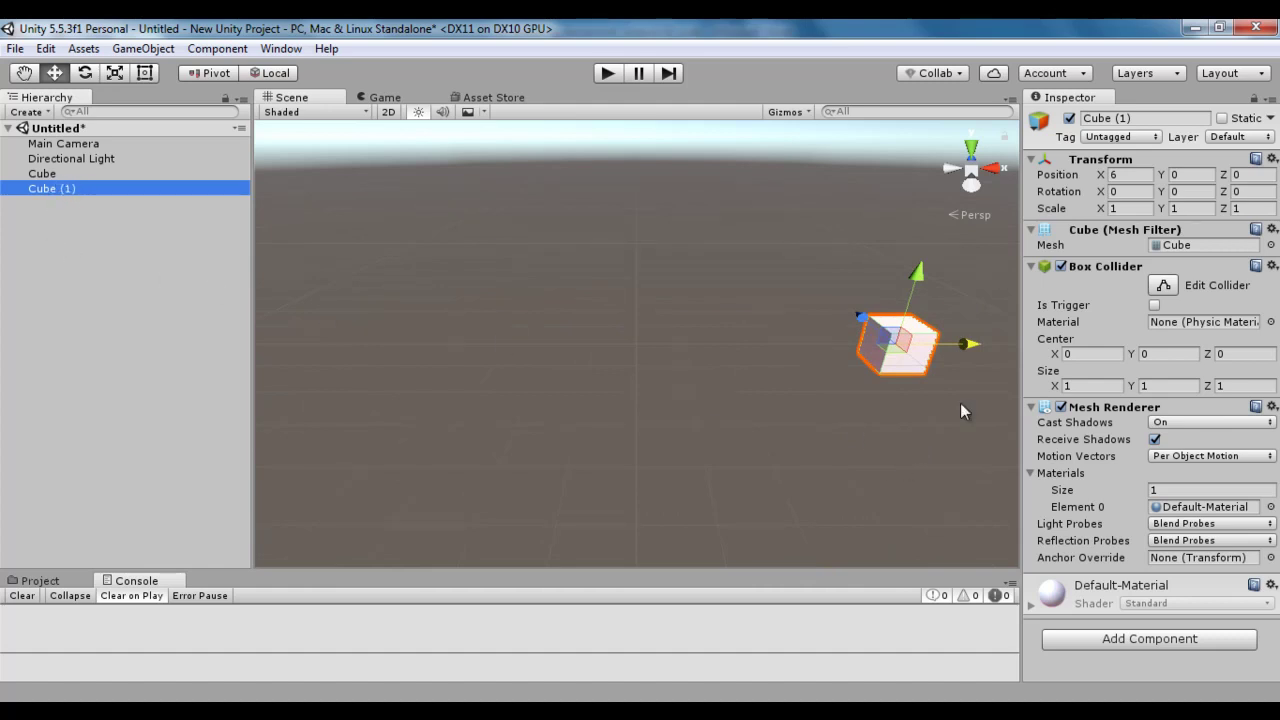
{"action": "left_click", "coordinate": [968, 347]}
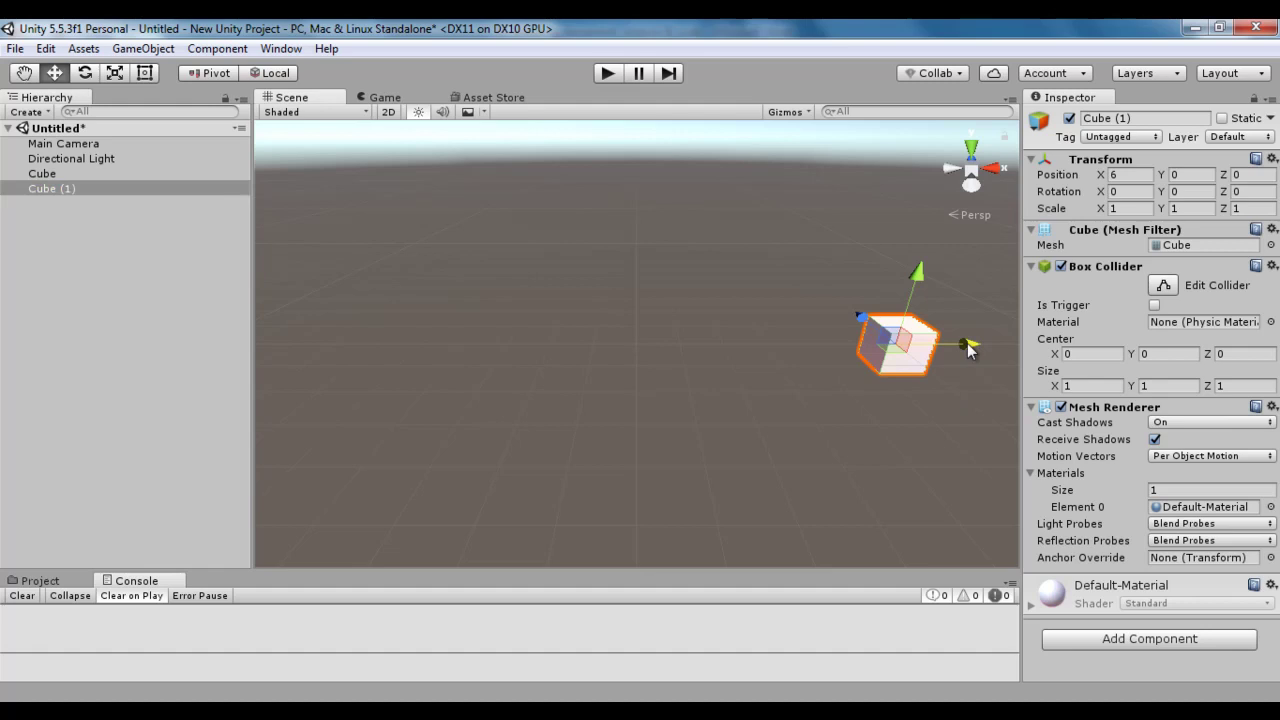
{"action": "left_click_drag", "start_coordinate": [968, 347], "coordinate": [776, 376]}
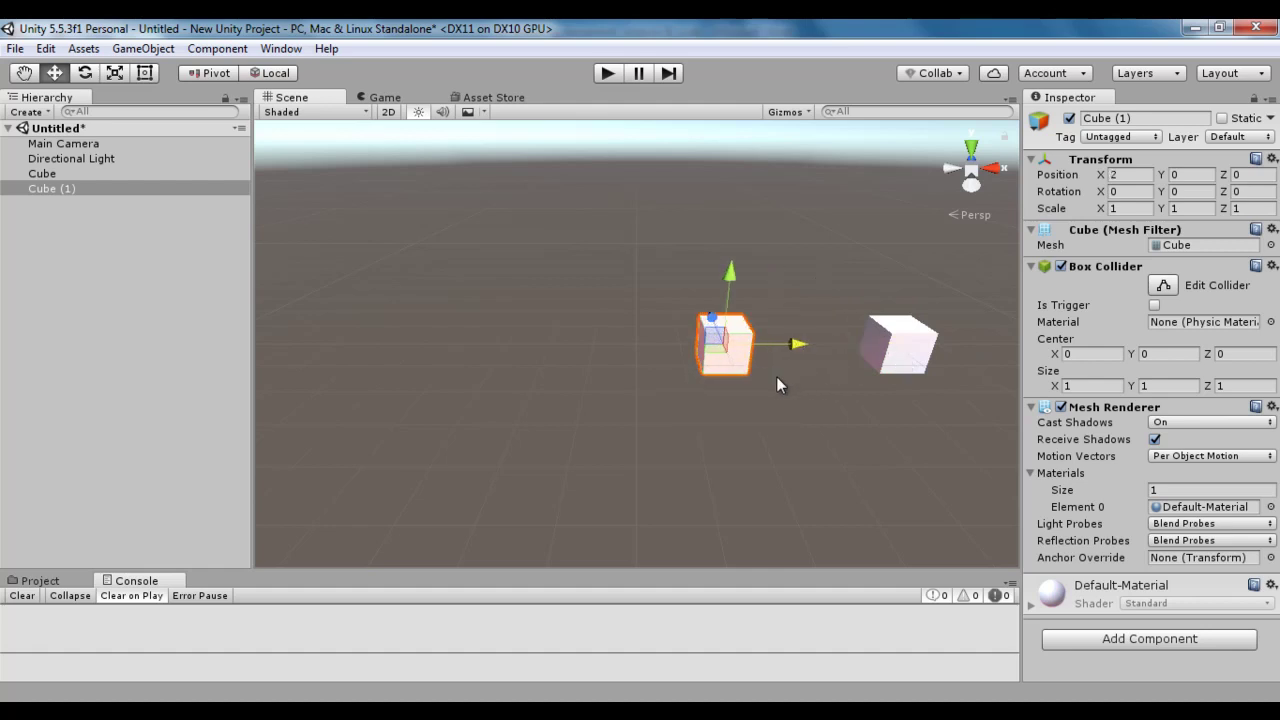
Step: Compare the original Cube and Cube (1), then bring up the Word snapping notes
{"action": "left_click", "coordinate": [59, 174]}
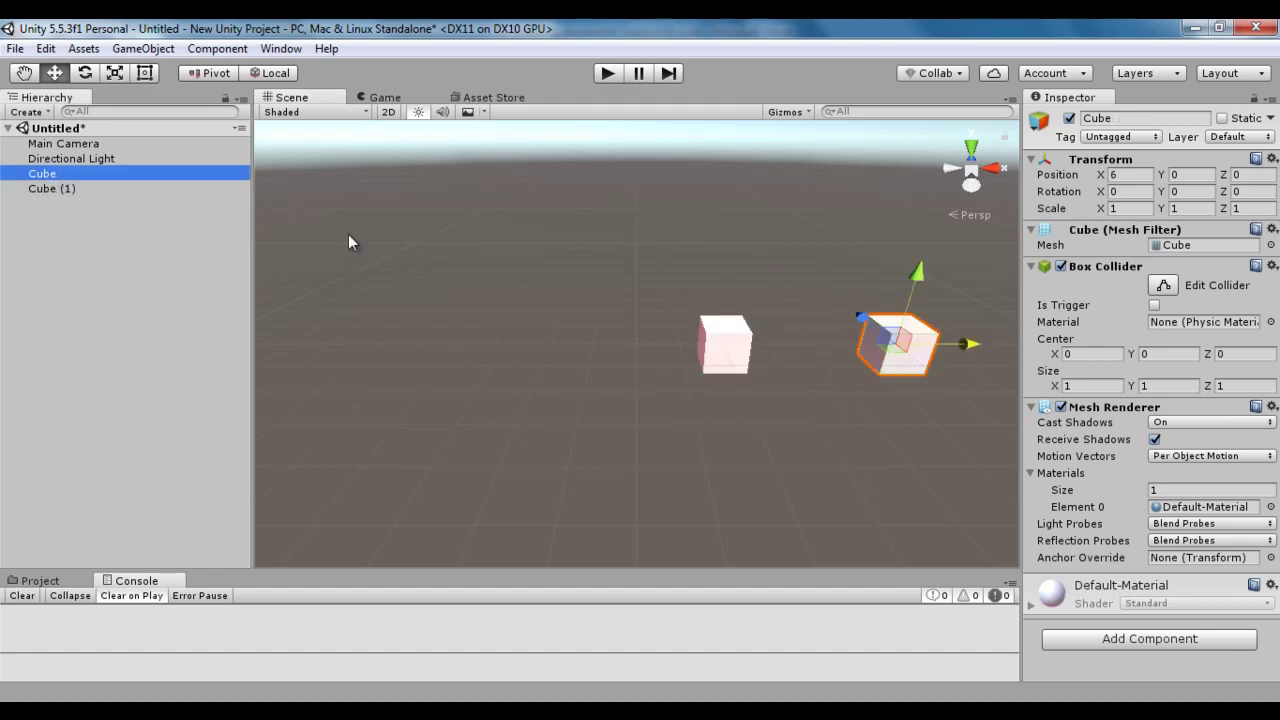
{"action": "left_click", "coordinate": [71, 190]}
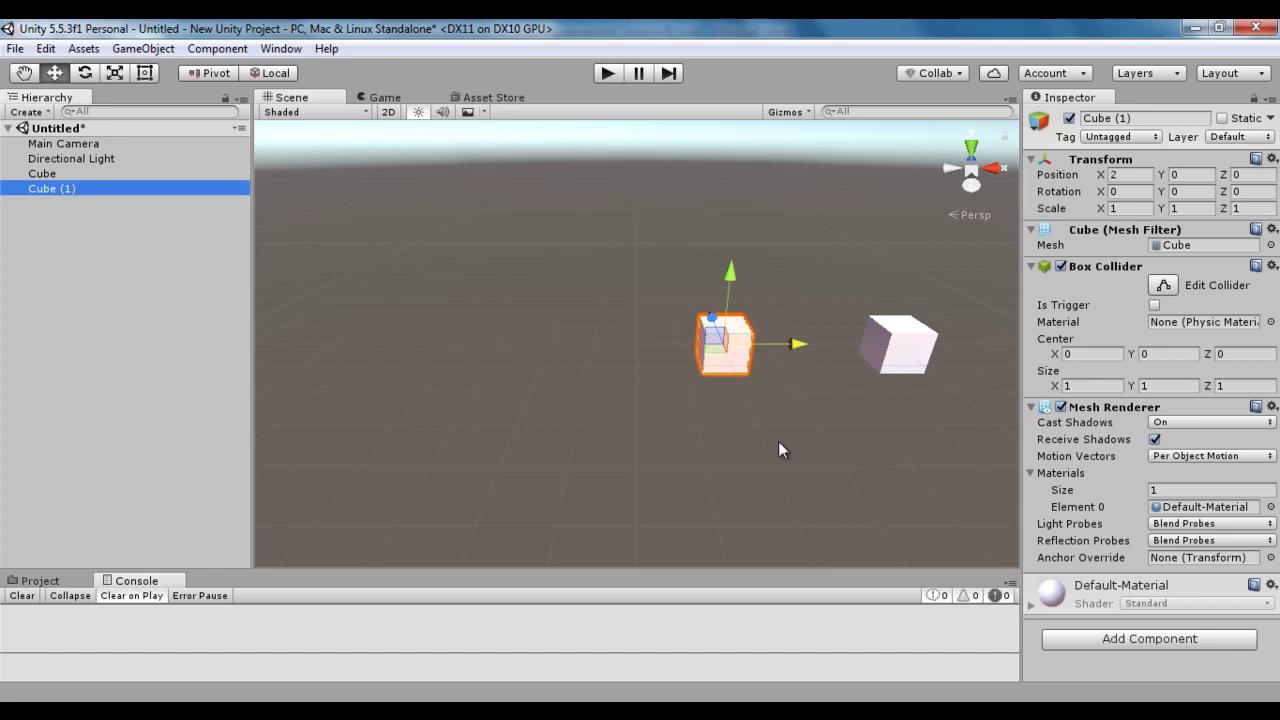
{"action": "key", "text": "alt+Tab"}
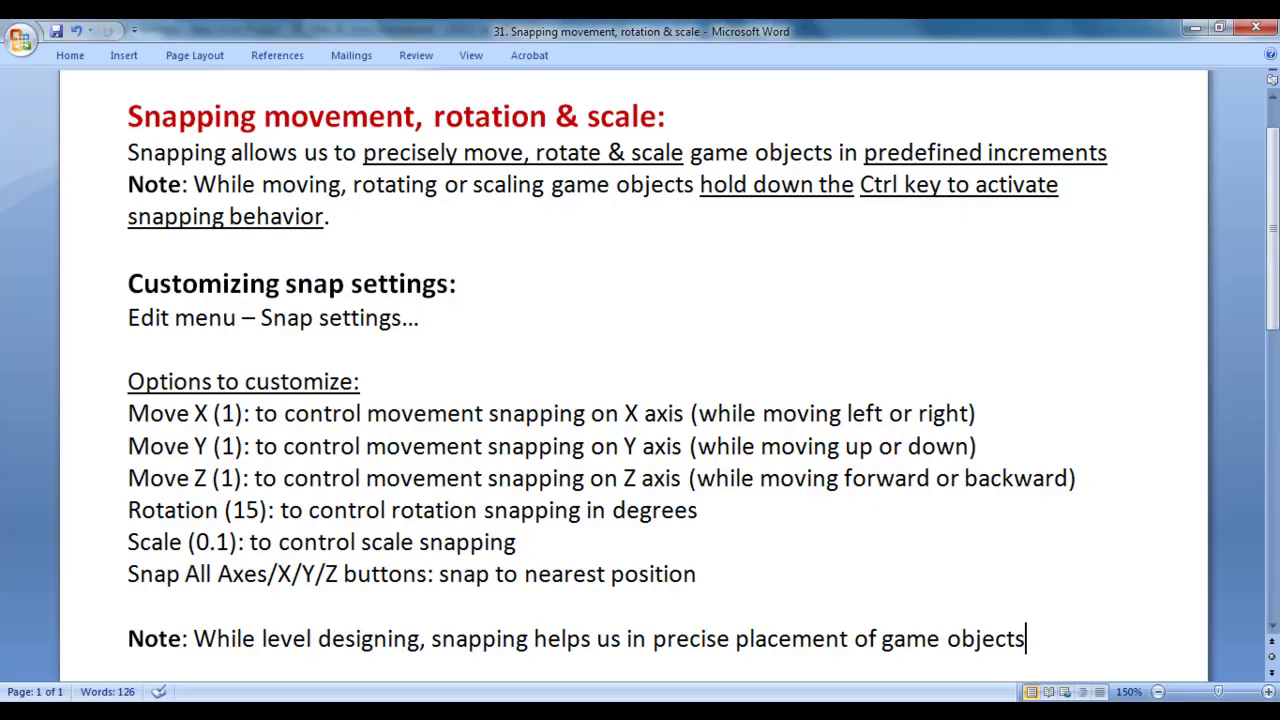